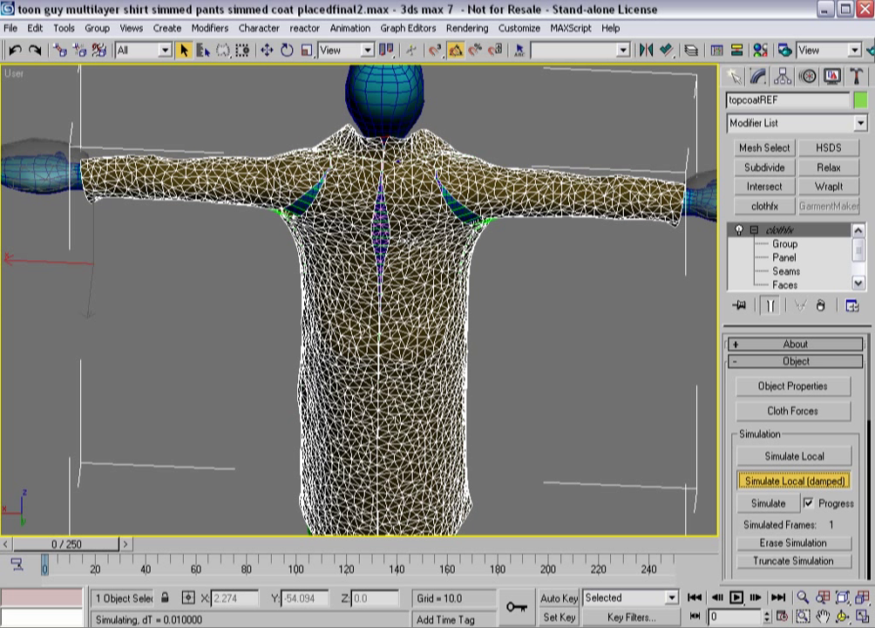
Step: Turn off Edged Faces, stop the damped local cloth run, and orbit to see the coat's side
key(F4)
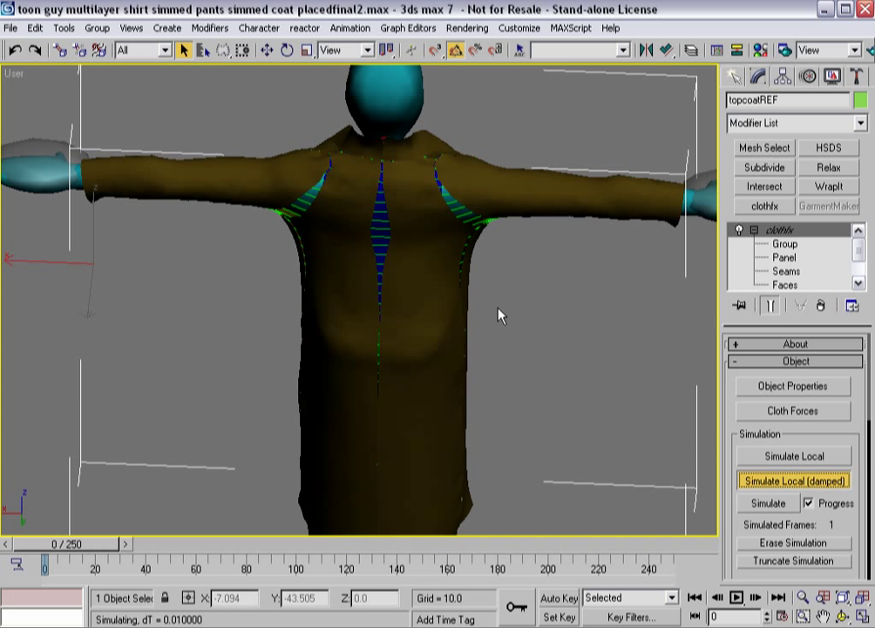
key(Escape)
alt+middle_drag(478, 323, 287, 299)
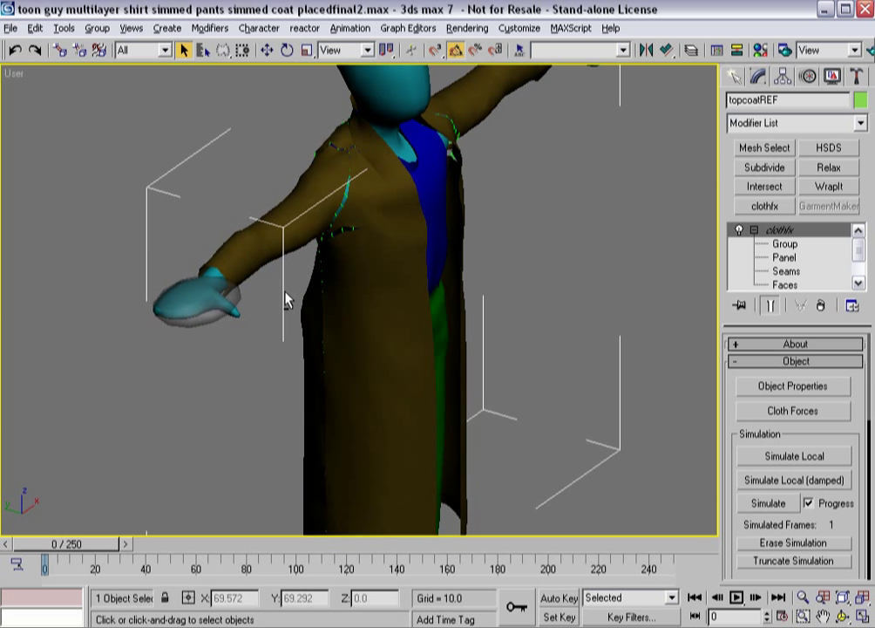
Step: In Object Properties, give topcoatREF a cloth U Scale and V Scale of 1.05
click(778, 392)
click(286, 231)
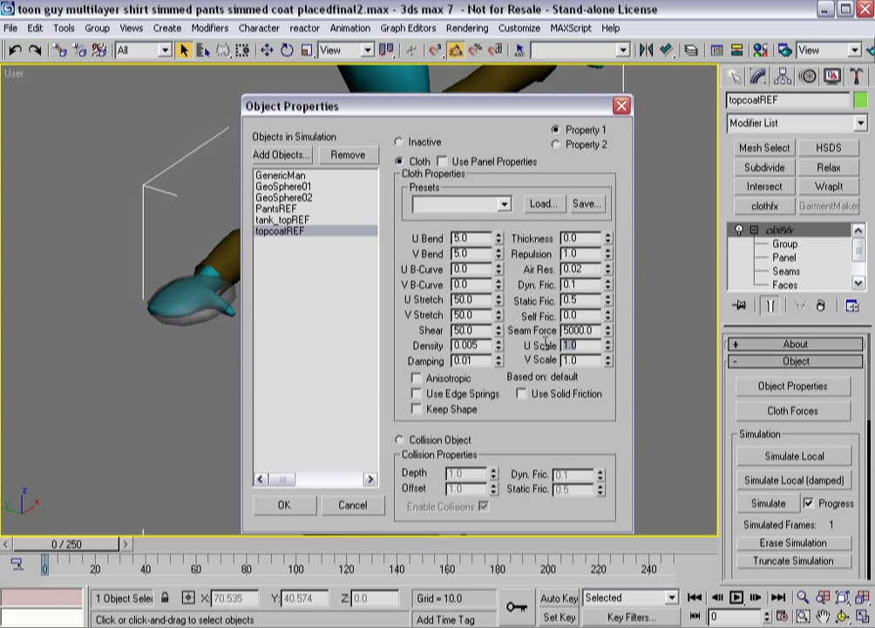
click(572, 345)
text(05)
key(Tab)
text(1.05)
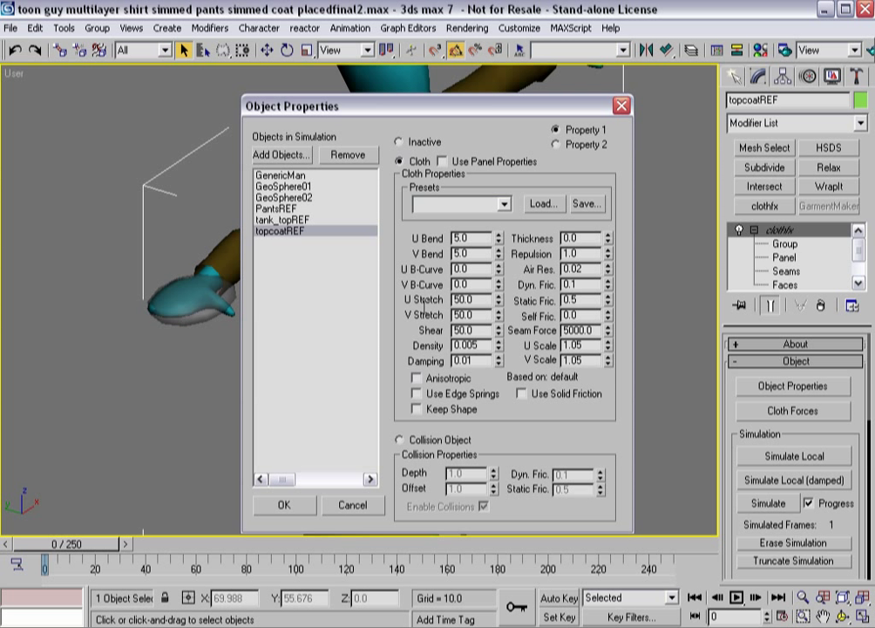
click(283, 505)
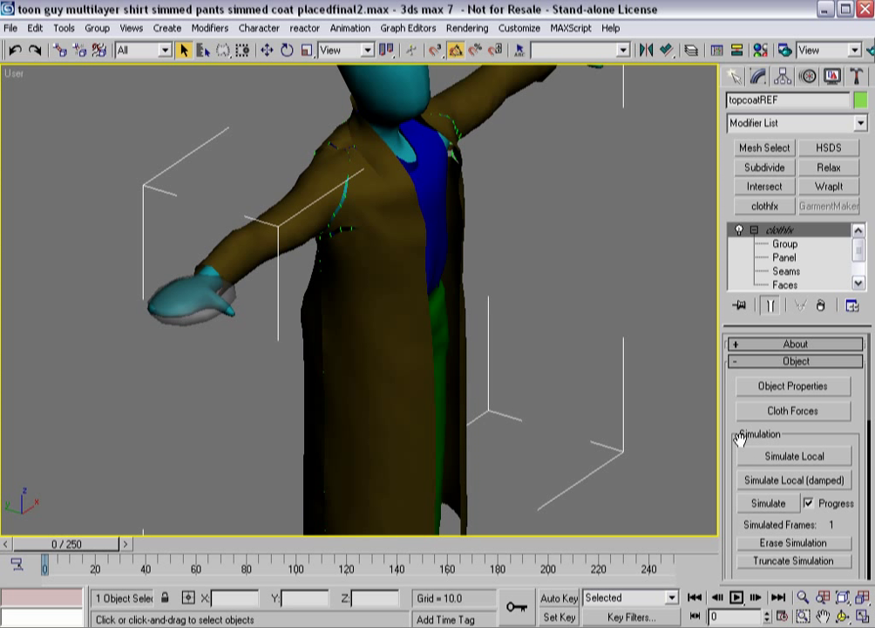
Step: Run Simulate Local (damped) again so the enlarged topcoat redrapes over the character
mouse_move(739, 441)
mouse_down()
mouse_move(748, 147)
mouse_move(737, 98)
mouse_move(744, 440)
mouse_up()
click(748, 477)
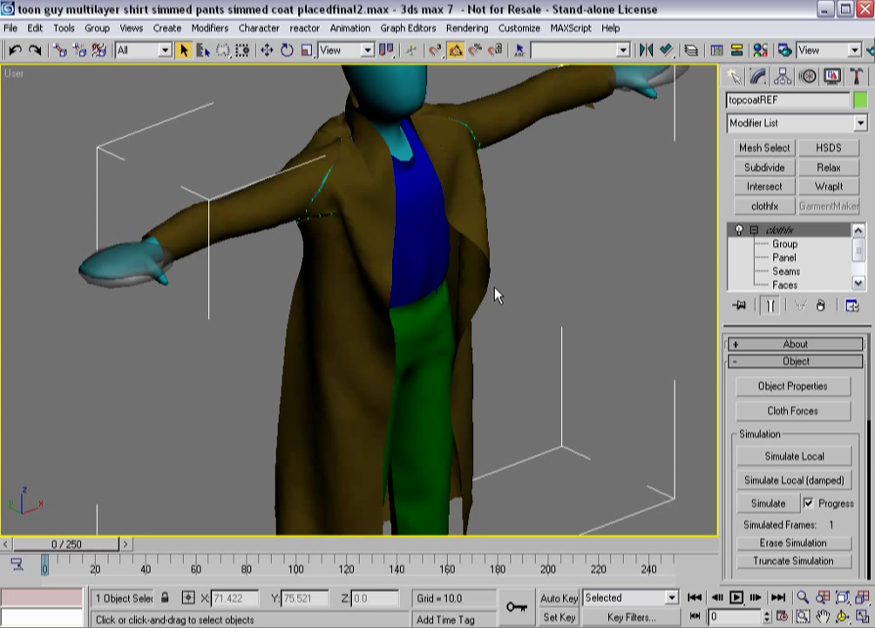
Step: Turn off Use Sewing Springs in the cloth Simulation Parameters
alt+middle_drag(383, 307, 505, 352)
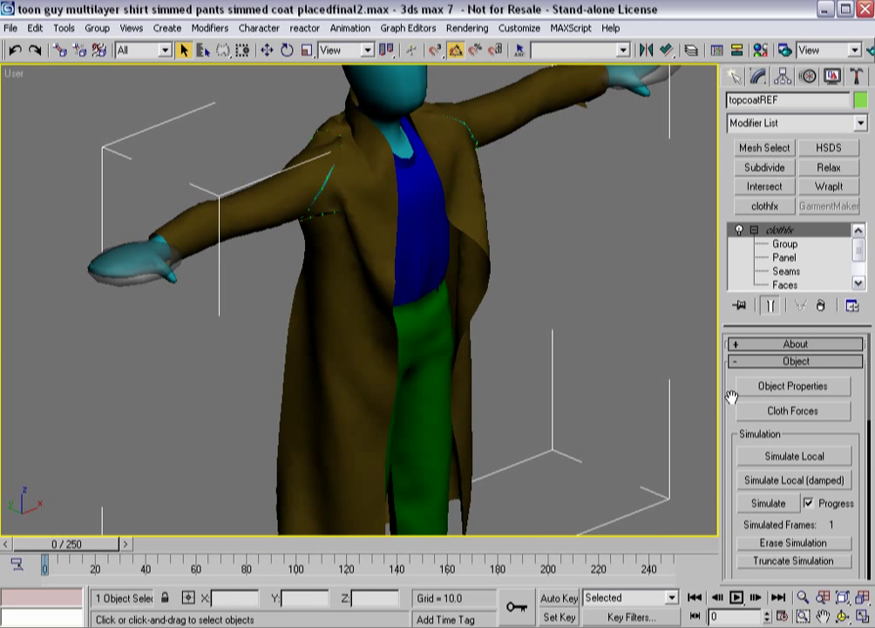
drag(714, 396, 697, 79)
scroll(745, 558, down, 5)
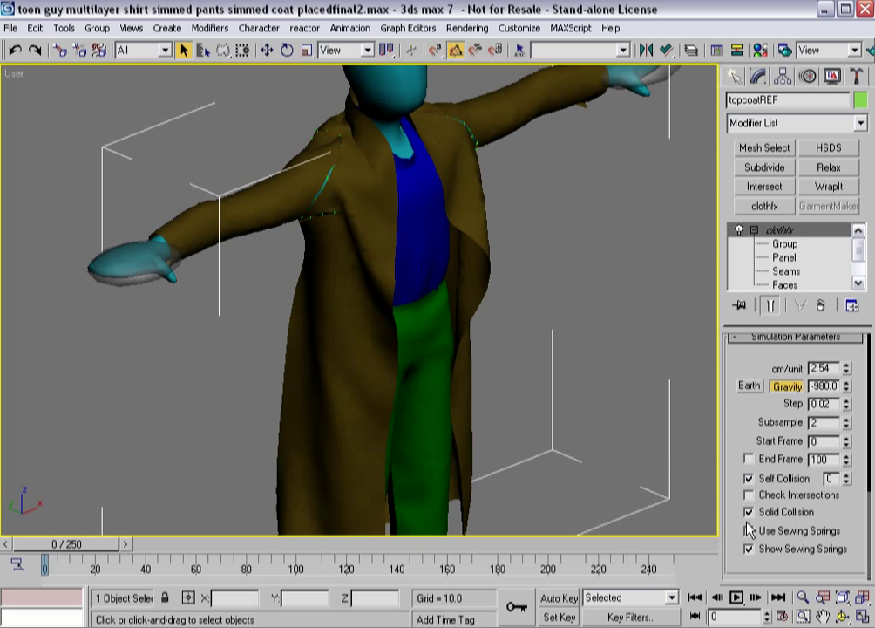
click(748, 531)
Step: Start an undamped Simulate Local run of the topcoat
scroll(739, 356, up, 7)
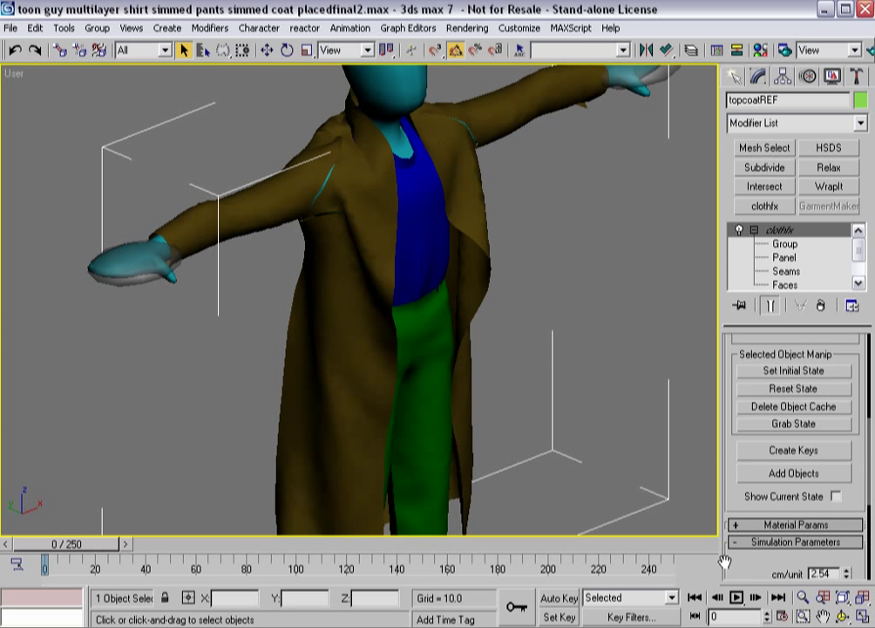
scroll(736, 485, up, 3)
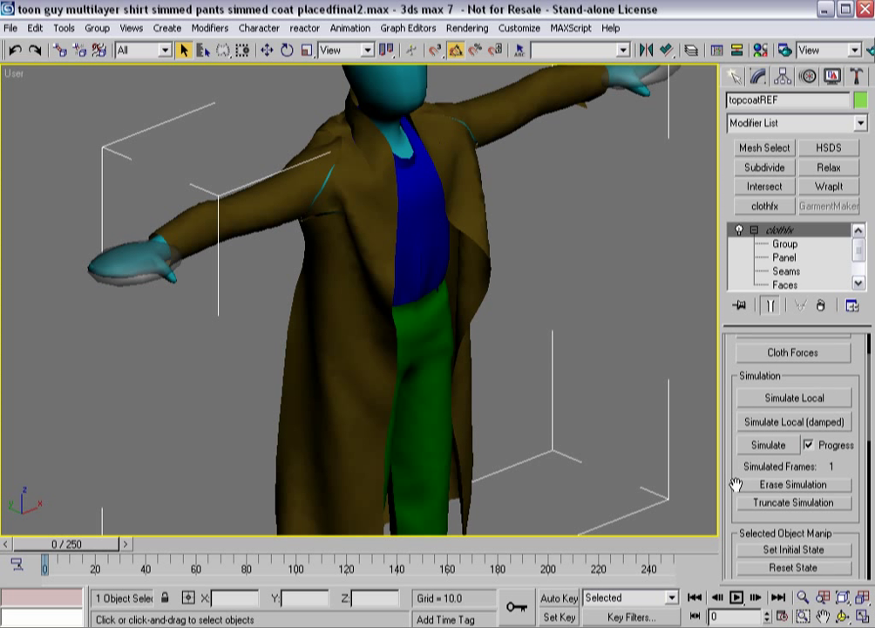
click(772, 399)
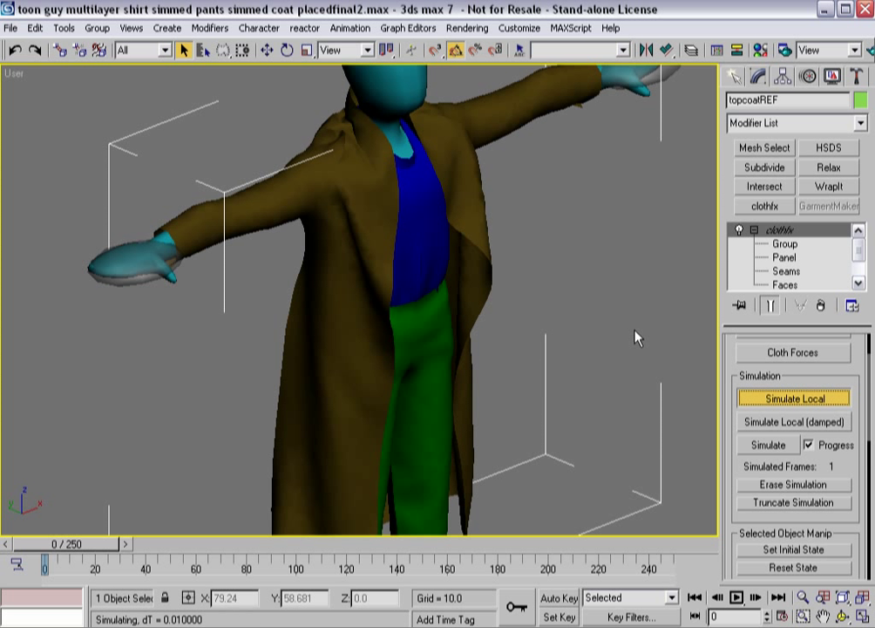
Step: Stop the simulation and scrub the timeline to review the coat on the running character
click(757, 399)
drag(747, 374, 747, 432)
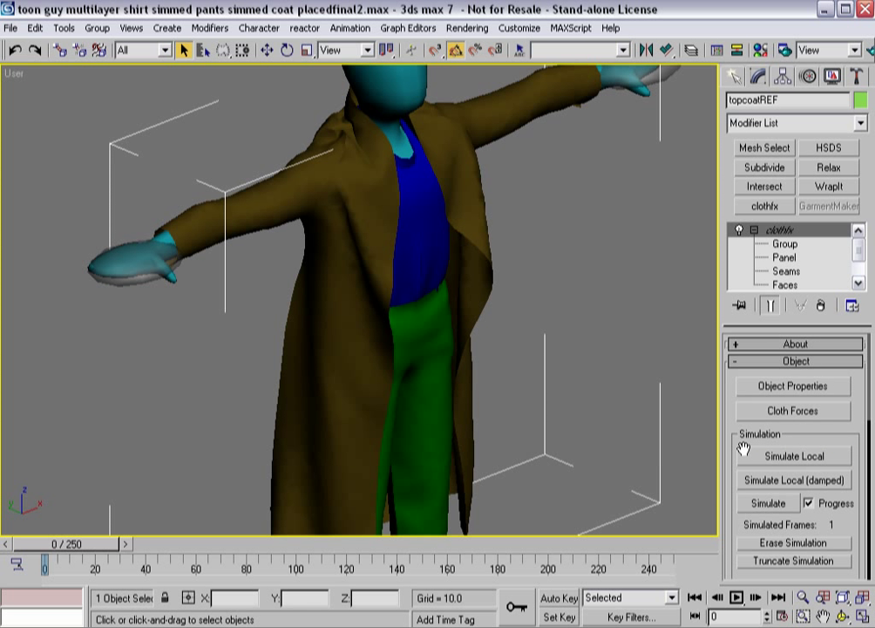
scroll(189, 472, down, 5)
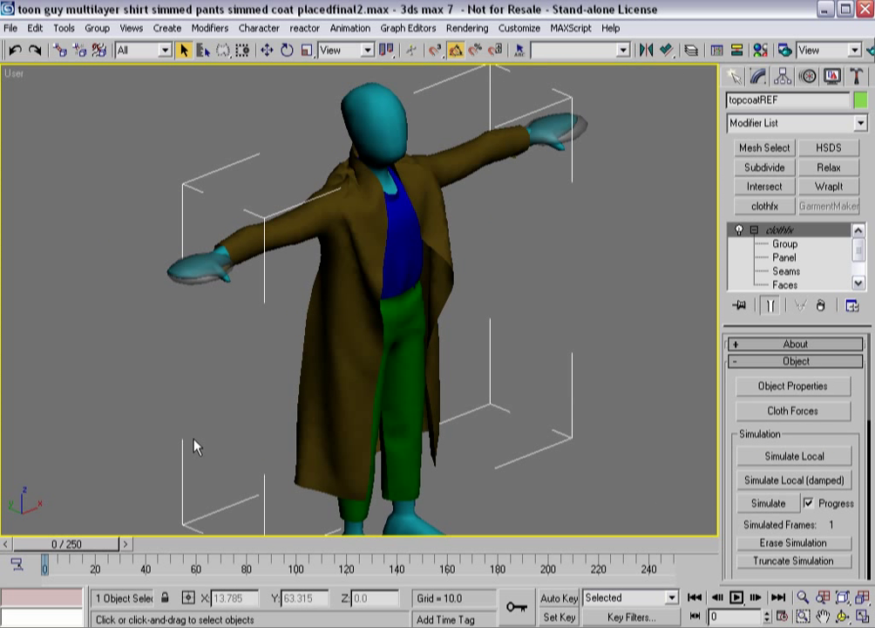
alt+middle_drag(215, 452, 346, 406)
scroll(346, 406, down, 3)
middle_drag(326, 364, 251, 297)
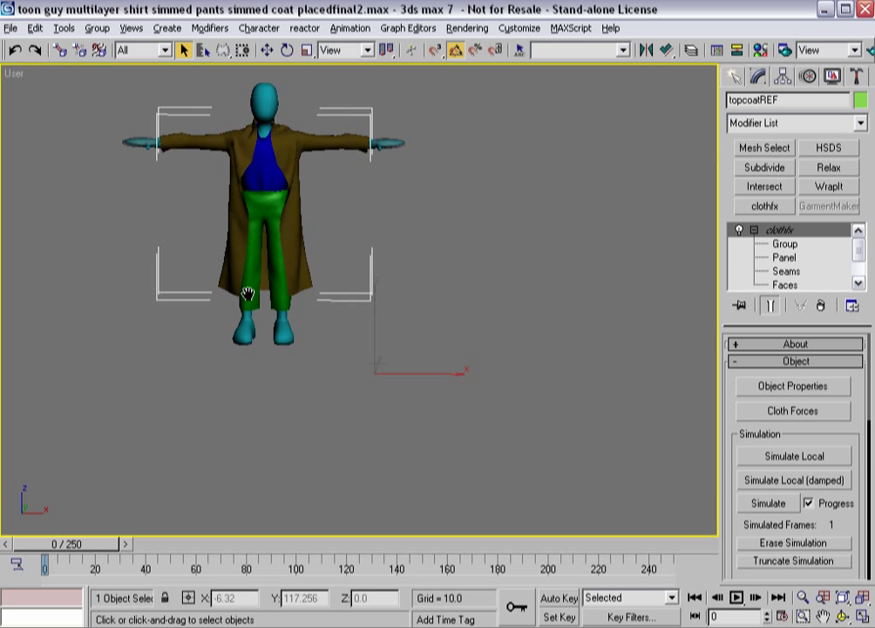
drag(68, 544, 324, 542)
Step: Return to Select Object mode, save the scene, and go back to frame 0
key(q)
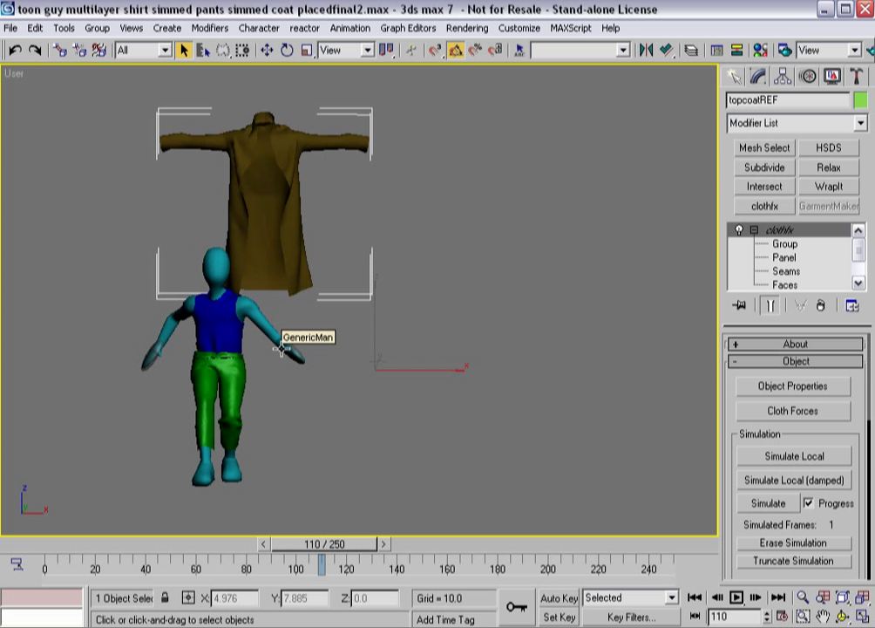
key(ctrl+s)
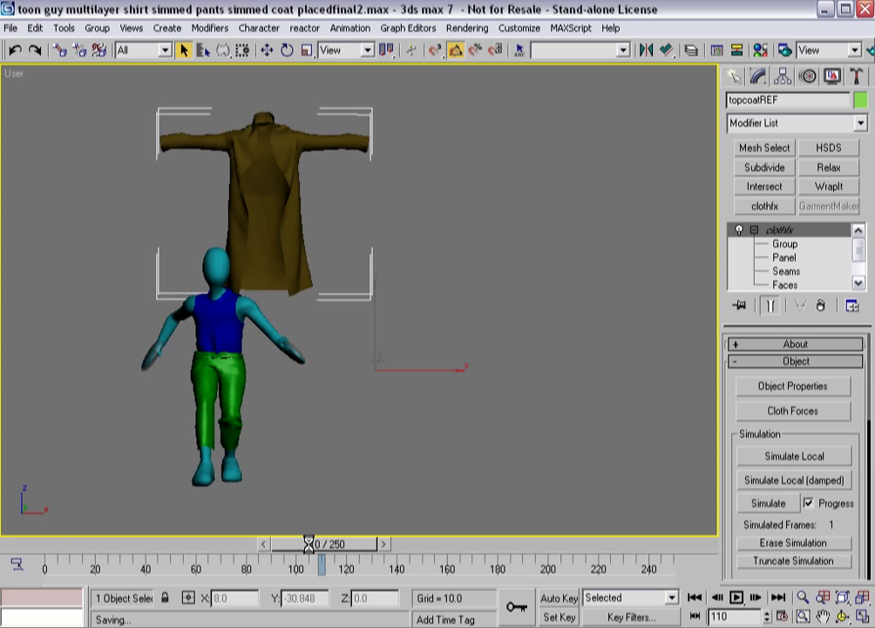
key(Home)
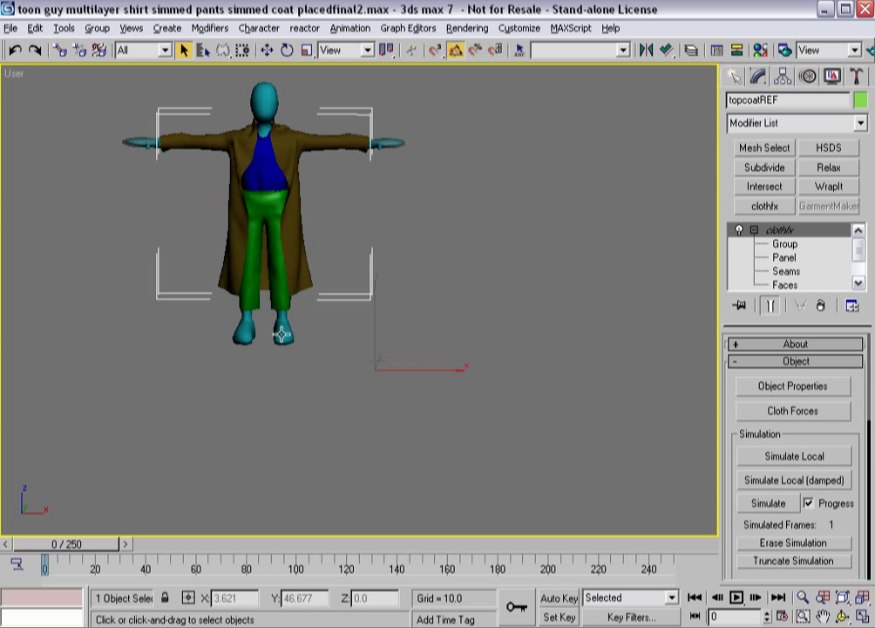
Step: Enter GenericMan's clothfx Group level and switch the view to wireframe
key(Delete)
key(ctrl+z)
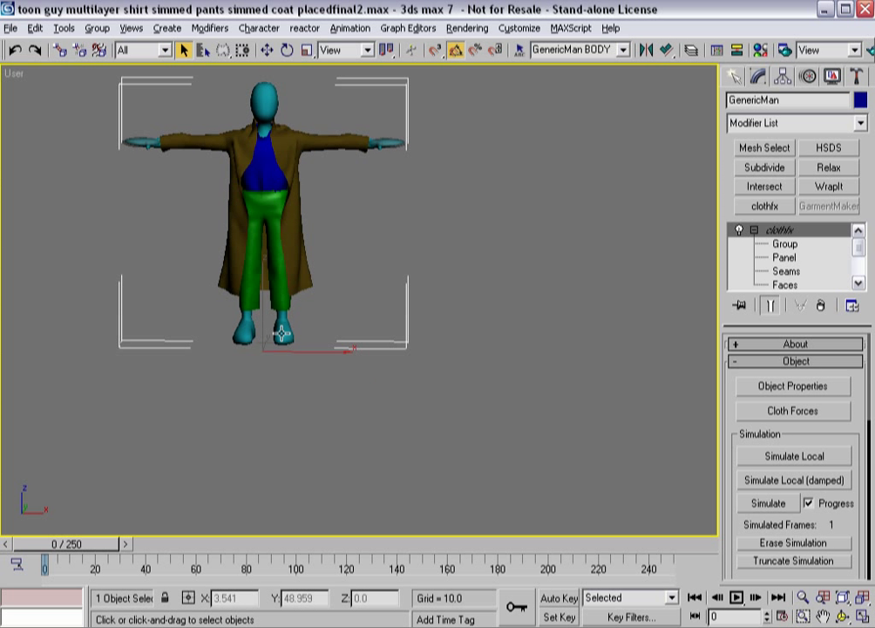
click(785, 243)
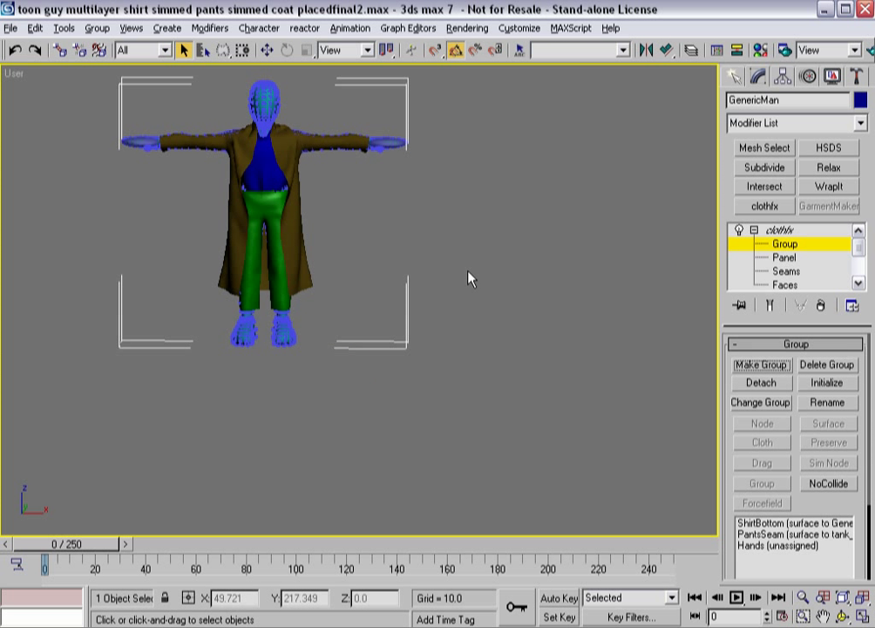
middle_drag(383, 209, 447, 277)
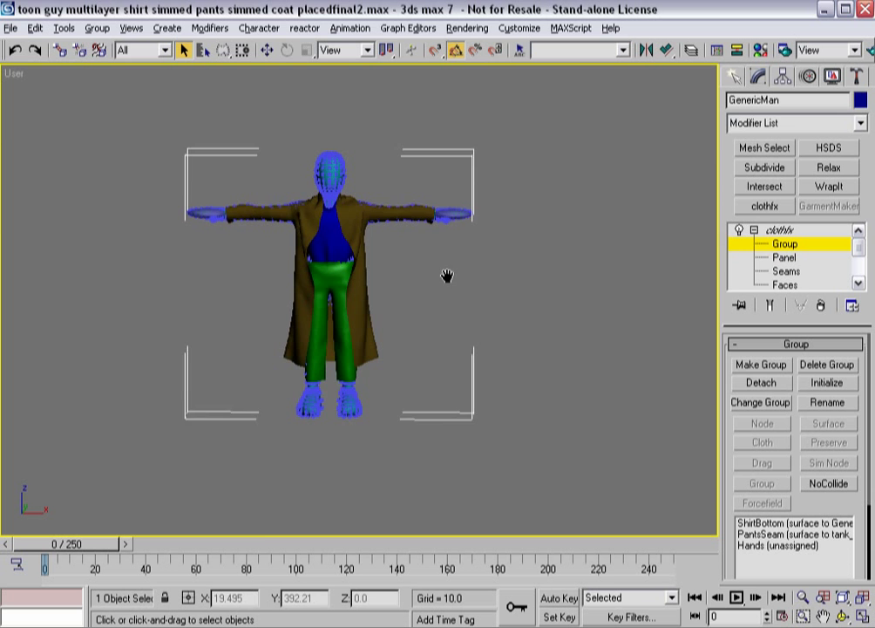
scroll(447, 279, up, 5)
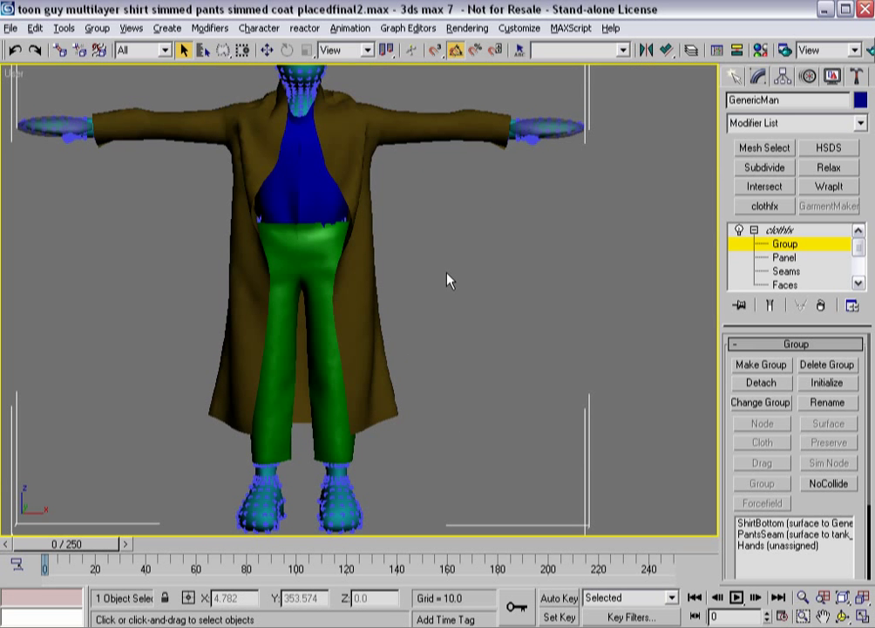
key(F3)
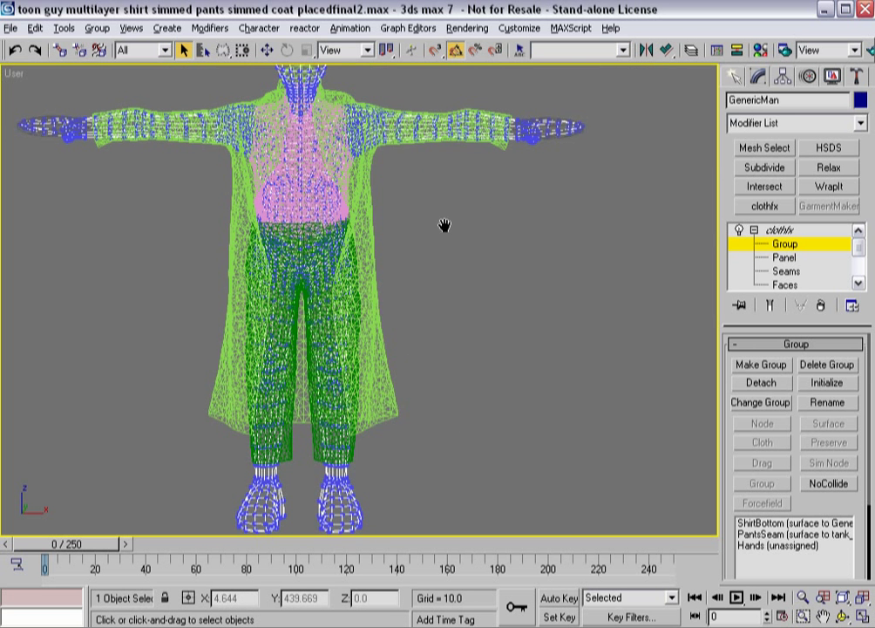
scroll(447, 285, up, 5)
Step: Lasso both hands' vertices into a cloth group named 'hands', then exit Group level
middle_drag(448, 292, 309, 375)
mouse_move(577, 277)
mouse_down()
mouse_move(672, 156)
mouse_move(552, 190)
mouse_move(537, 254)
mouse_move(656, 239)
mouse_move(586, 264)
mouse_up()
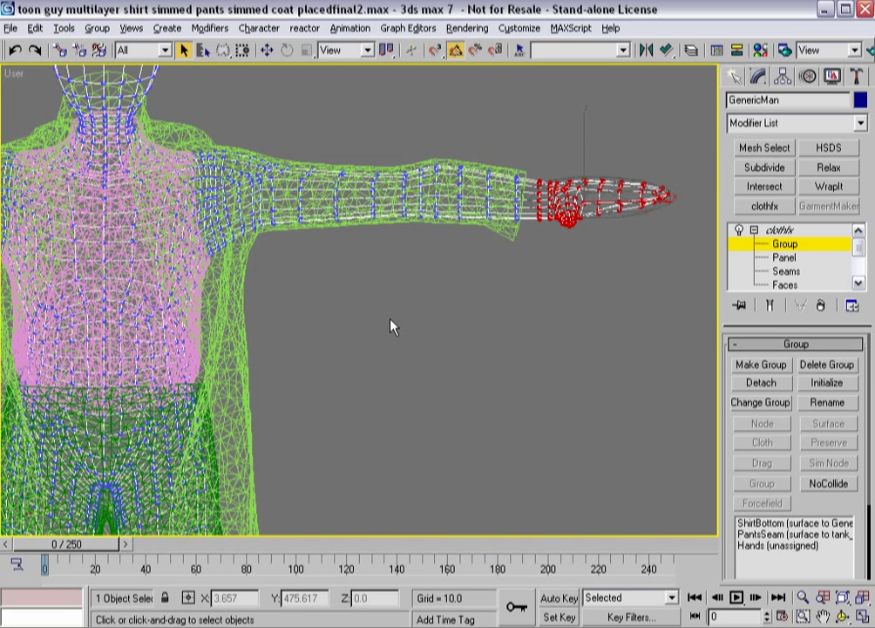
middle_drag(391, 325, 620, 225)
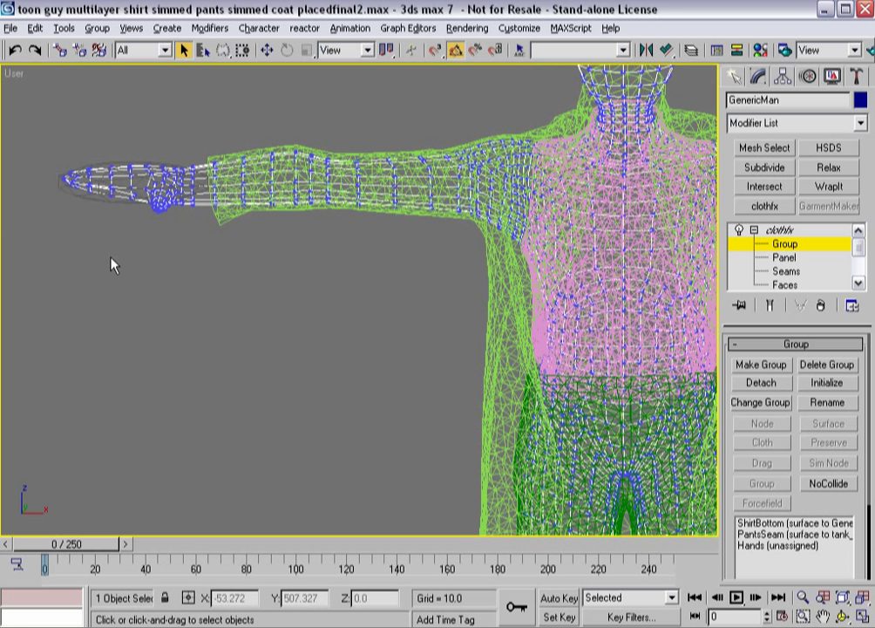
mouse_move(140, 263)
mouse_down()
mouse_move(193, 243)
mouse_move(195, 188)
mouse_move(41, 176)
mouse_move(132, 276)
mouse_up()
click(760, 364)
text(hands)
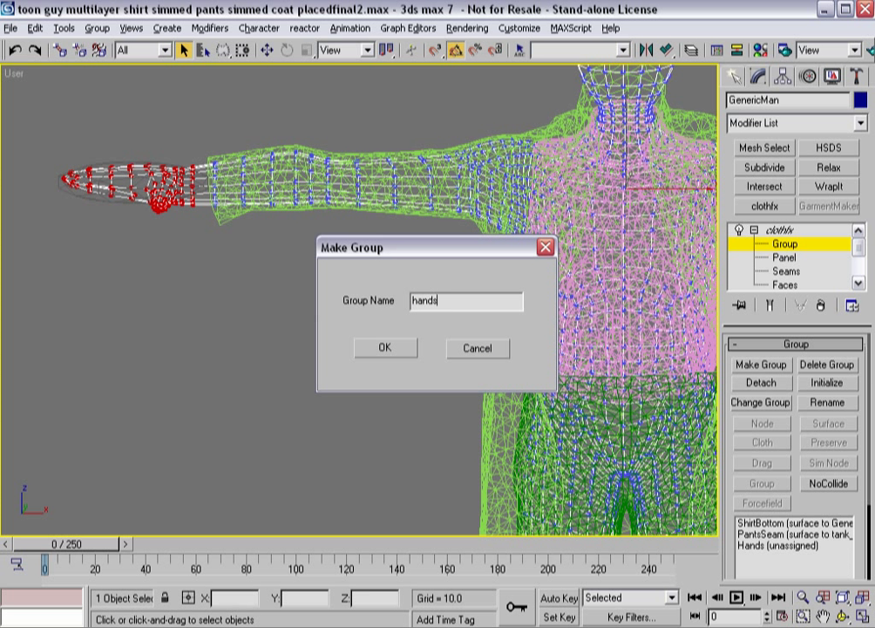
click(400, 353)
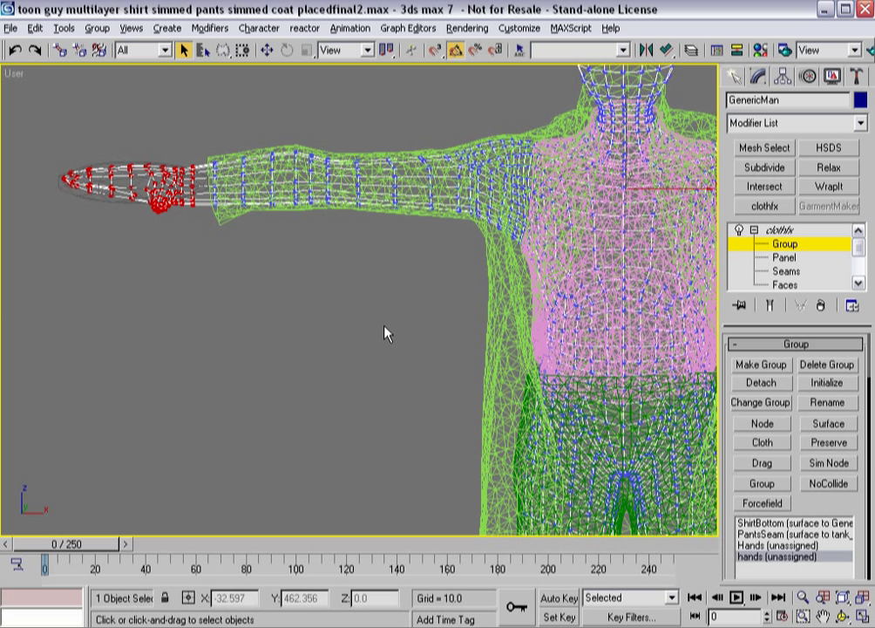
click(781, 231)
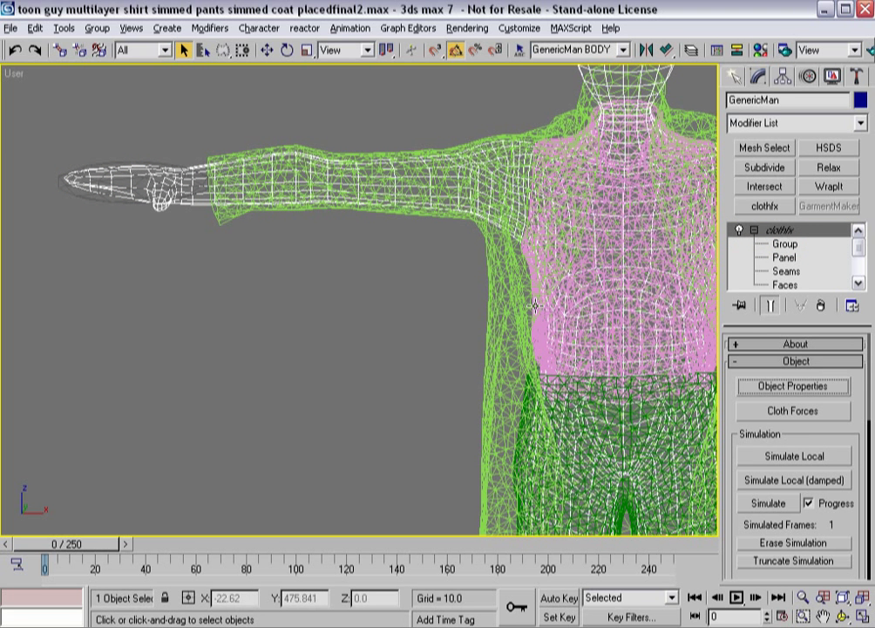
Step: Lasso topcoatREF's vertices from the chest down and group them as 'coatverts'
click(495, 340)
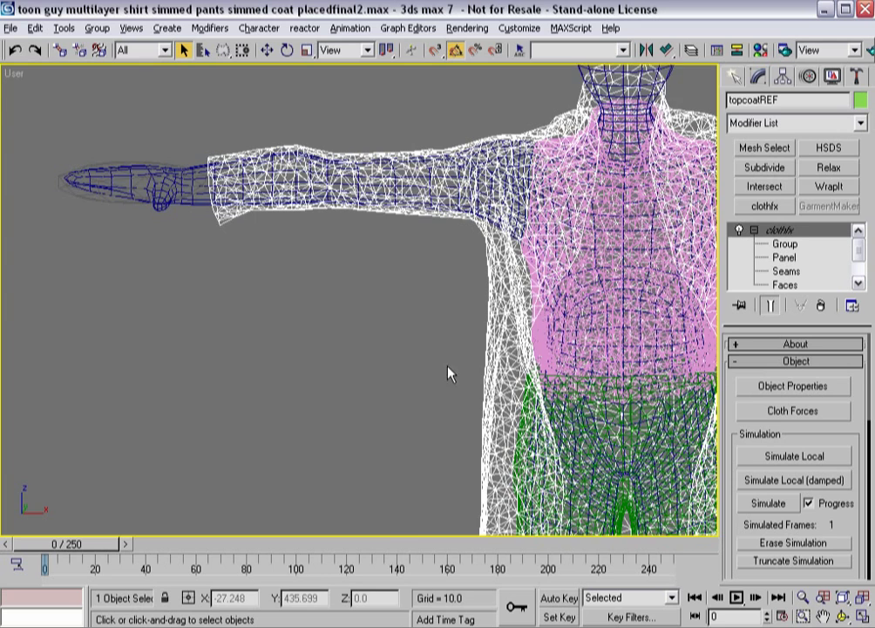
scroll(397, 308, down, 5)
scroll(391, 323, down, 3)
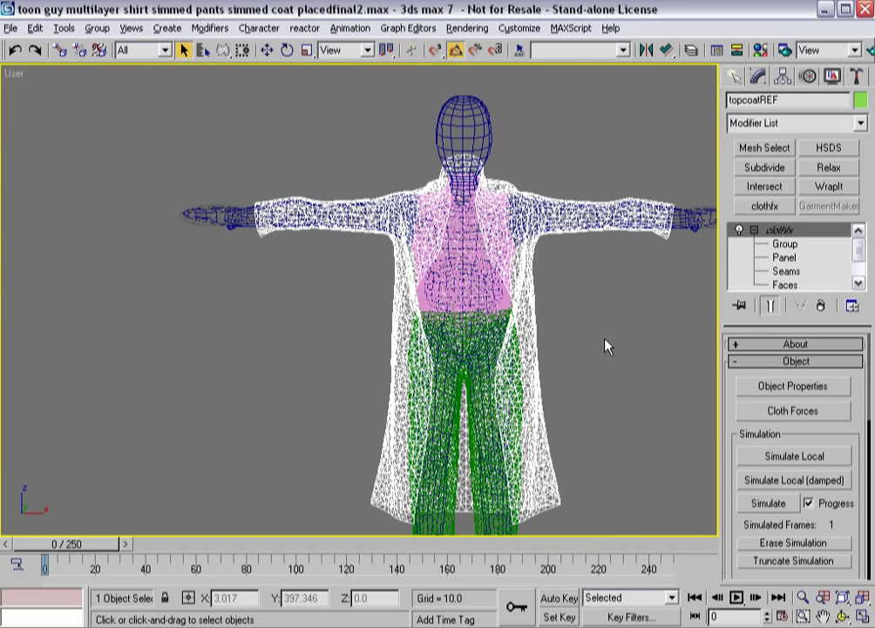
click(785, 244)
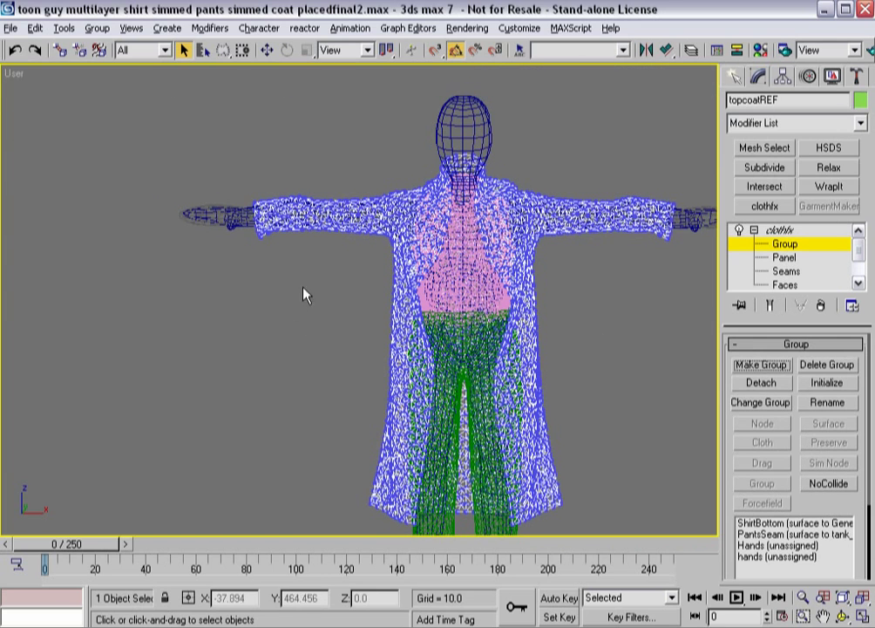
mouse_move(339, 265)
mouse_down()
mouse_move(526, 273)
mouse_move(600, 328)
mouse_move(611, 443)
mouse_move(546, 560)
mouse_move(440, 579)
mouse_move(302, 511)
mouse_move(329, 387)
mouse_move(332, 315)
mouse_move(336, 277)
mouse_up()
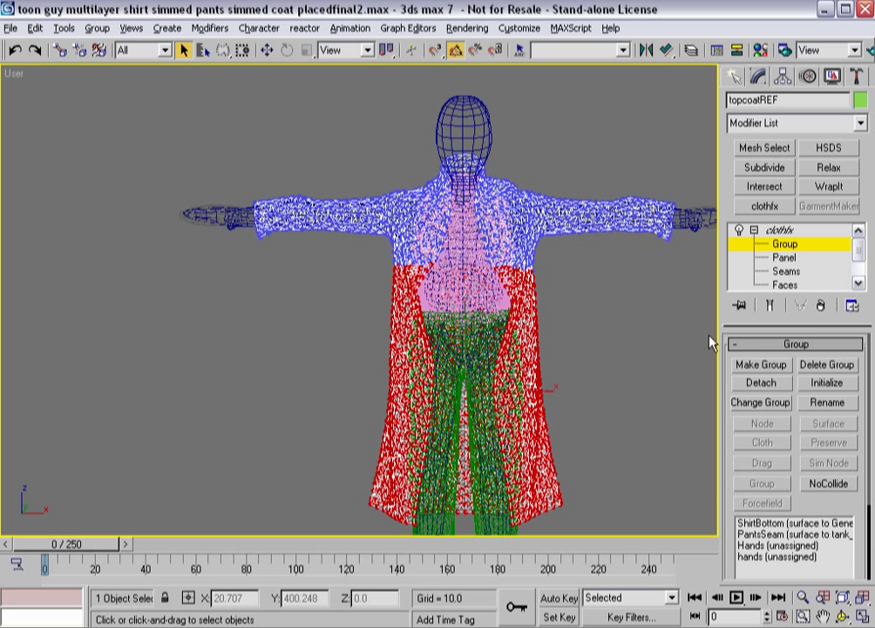
click(750, 366)
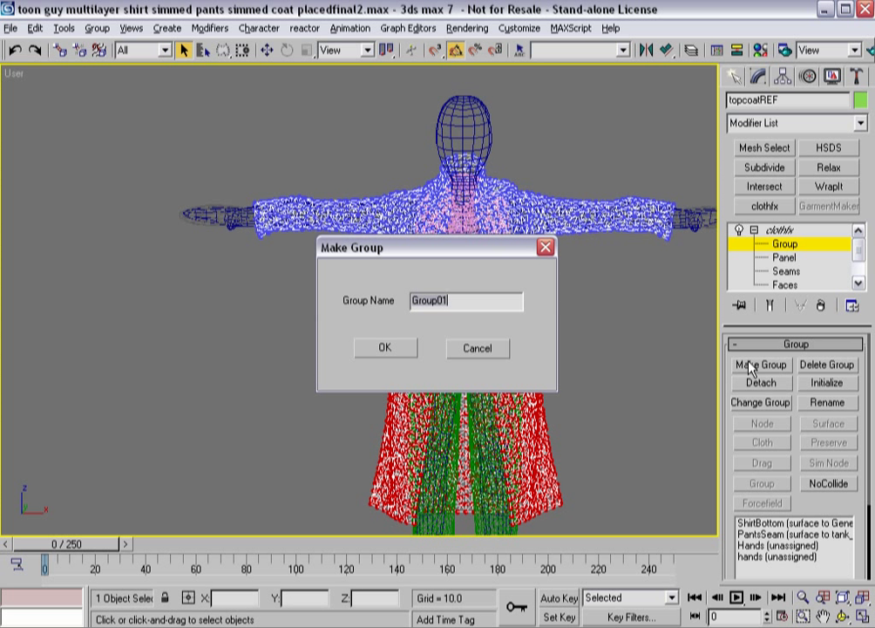
text(coatverts)
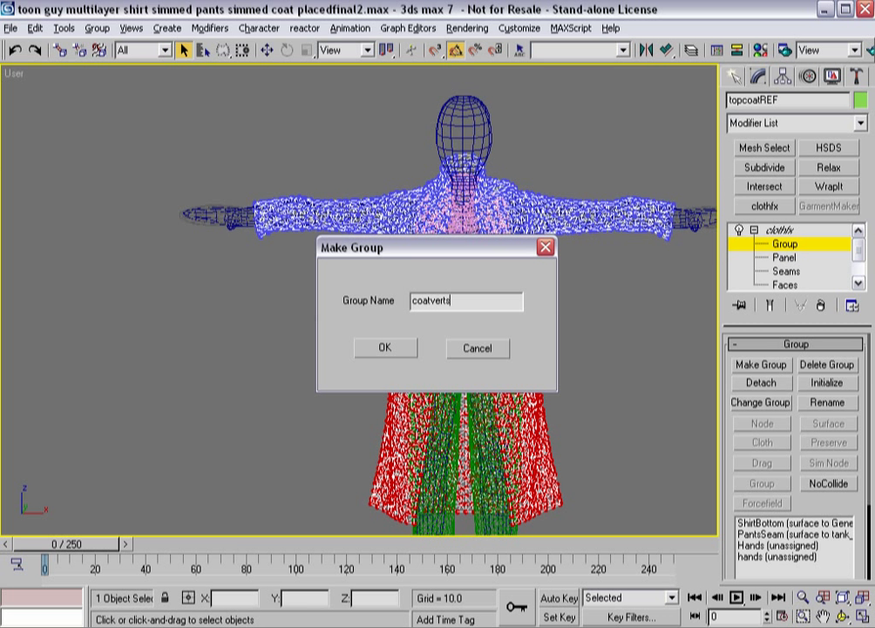
click(389, 350)
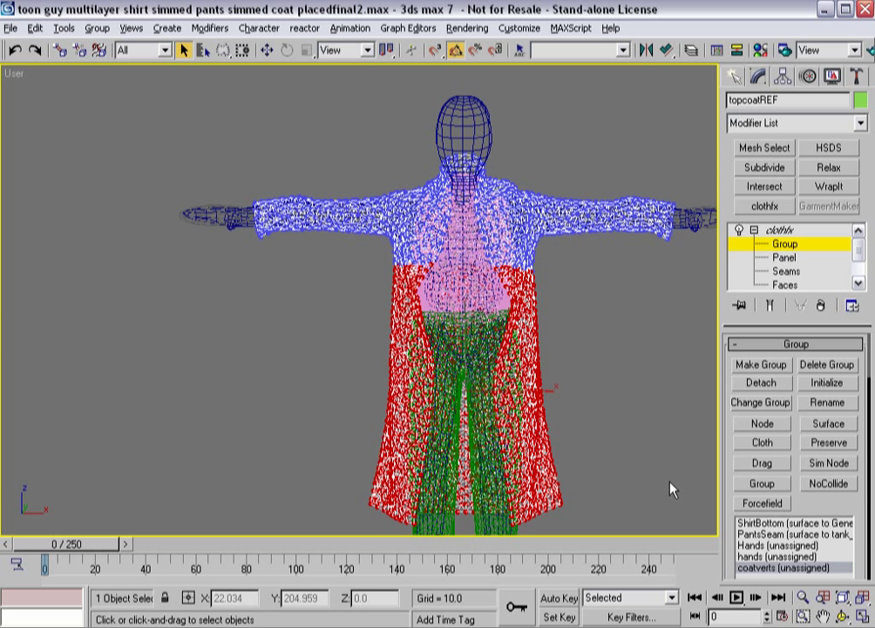
Step: Set the hands group to NoCollide with coatverts, exit Group level, and smooth-shade the view
click(760, 556)
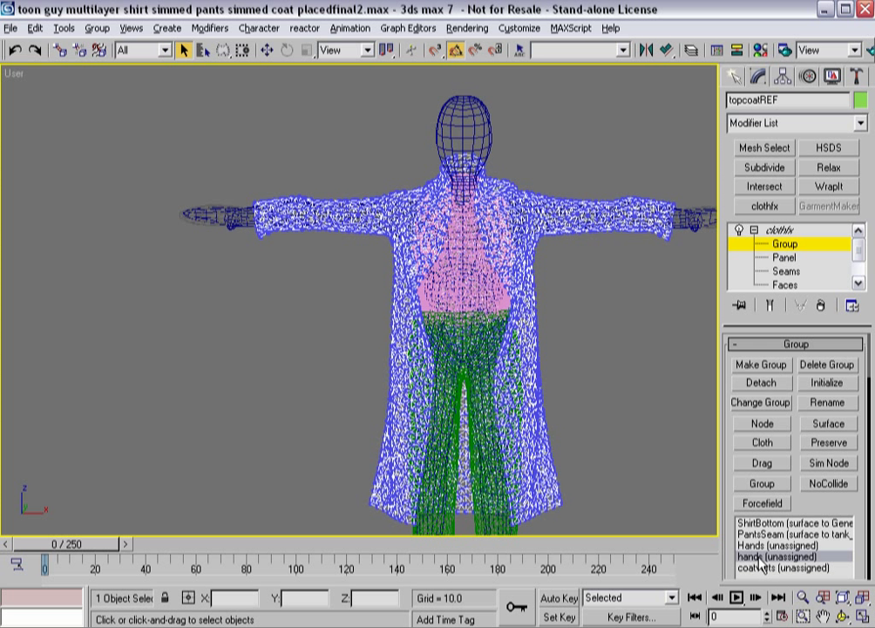
click(819, 485)
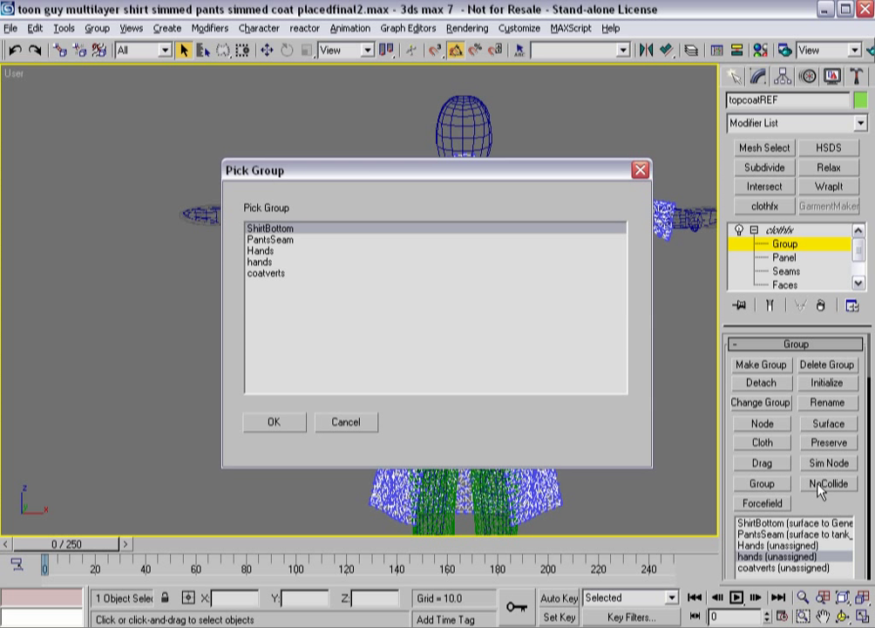
click(270, 274)
click(283, 424)
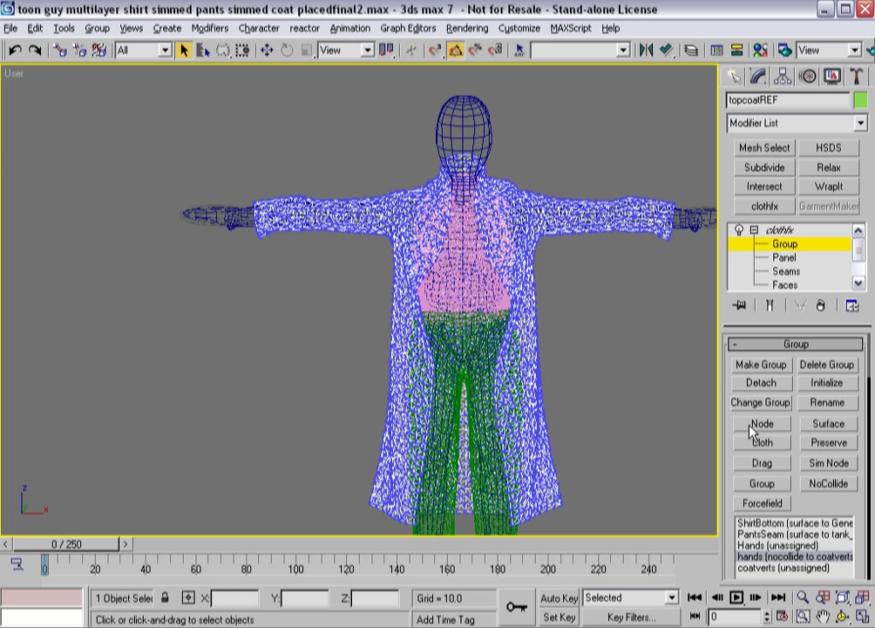
click(779, 243)
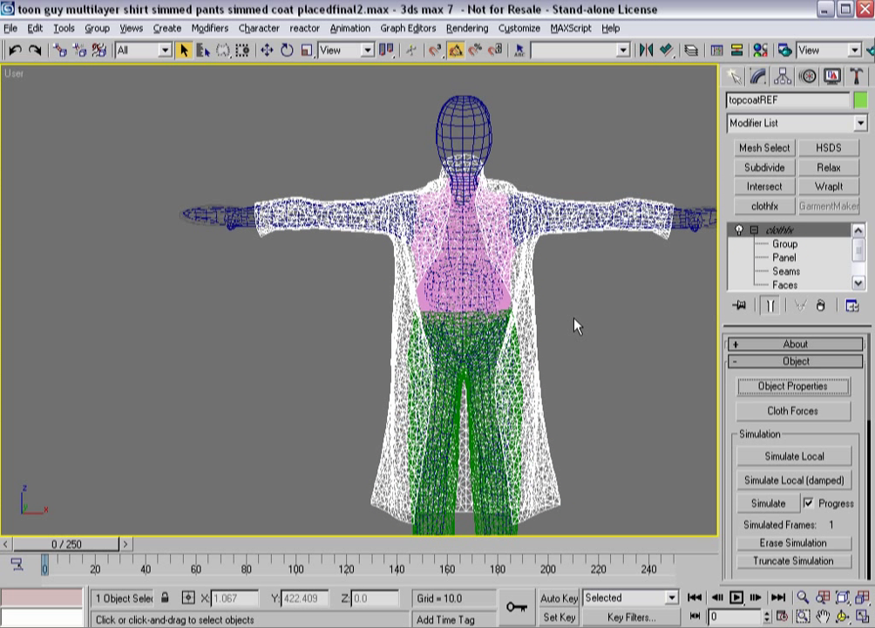
key(F3)
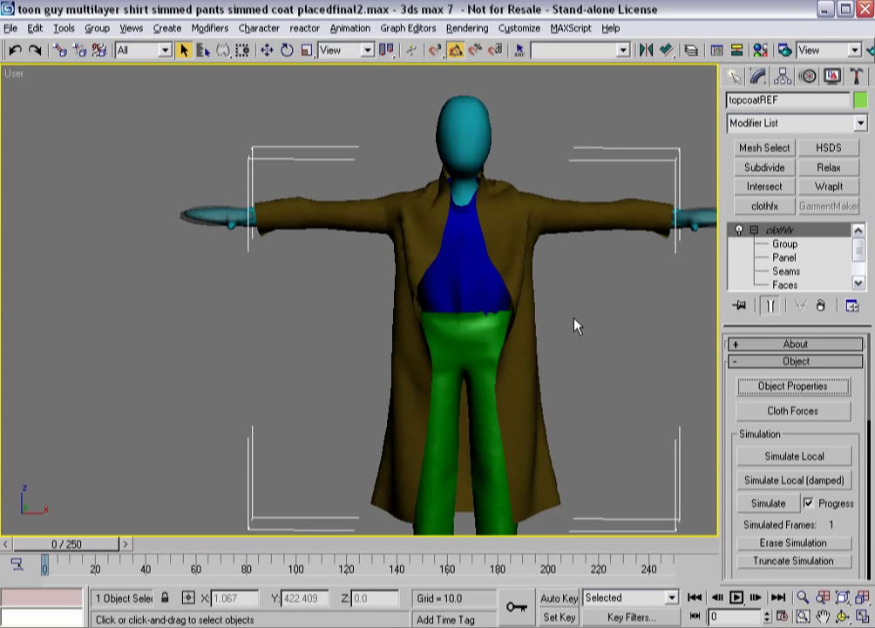
Step: With the coat selected, set GeoSphere01 and GeoSphere02 as Collision Objects in cloth Object Properties
click(193, 218)
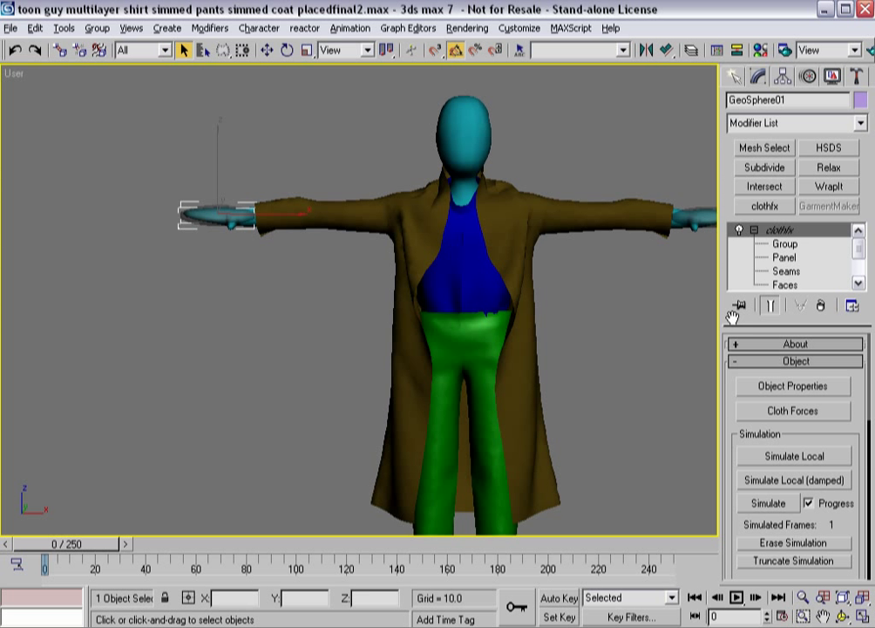
click(748, 392)
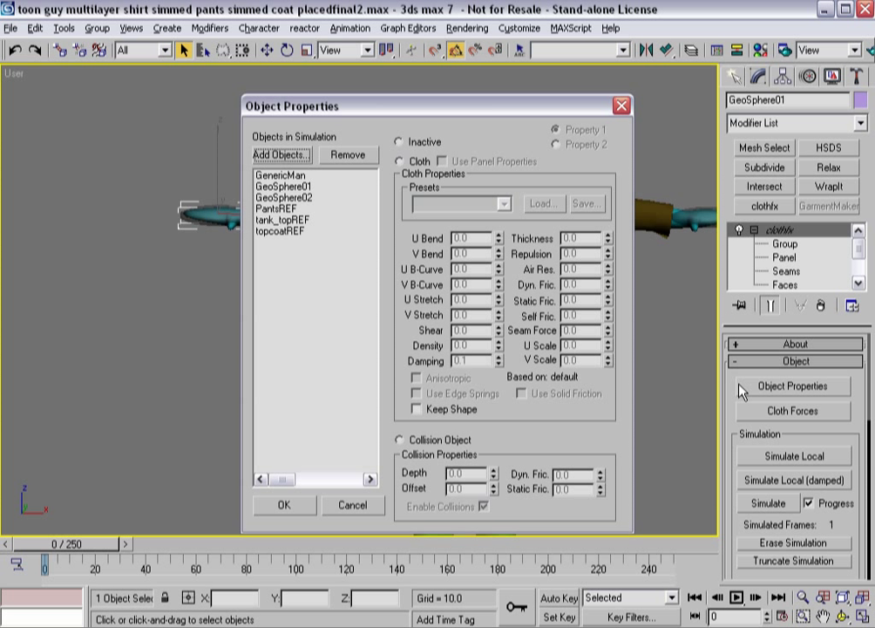
click(352, 504)
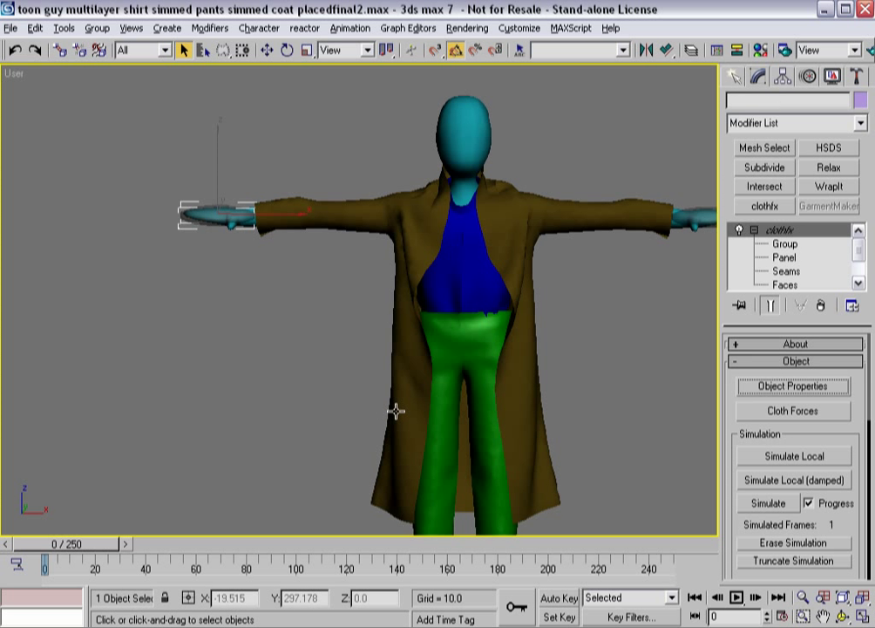
click(396, 411)
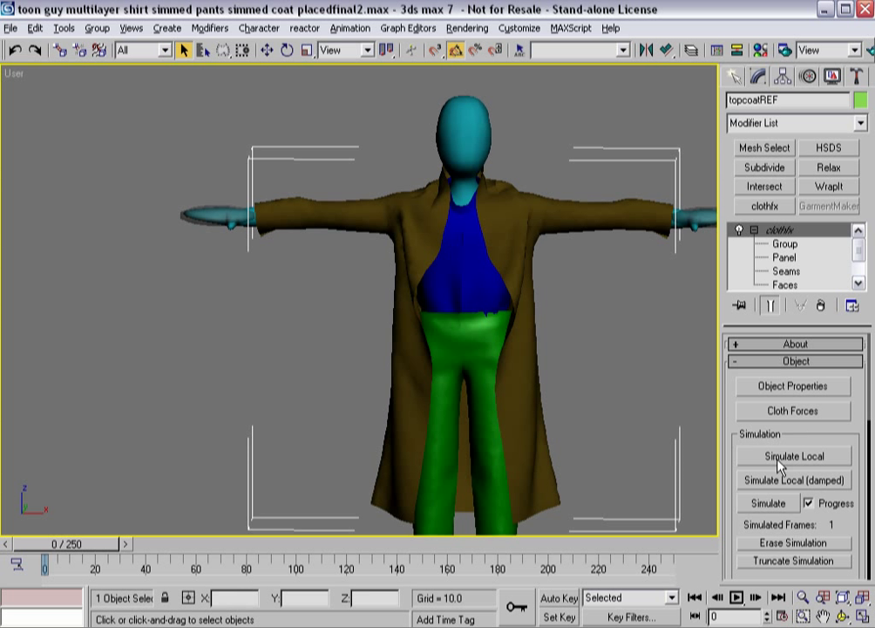
click(759, 390)
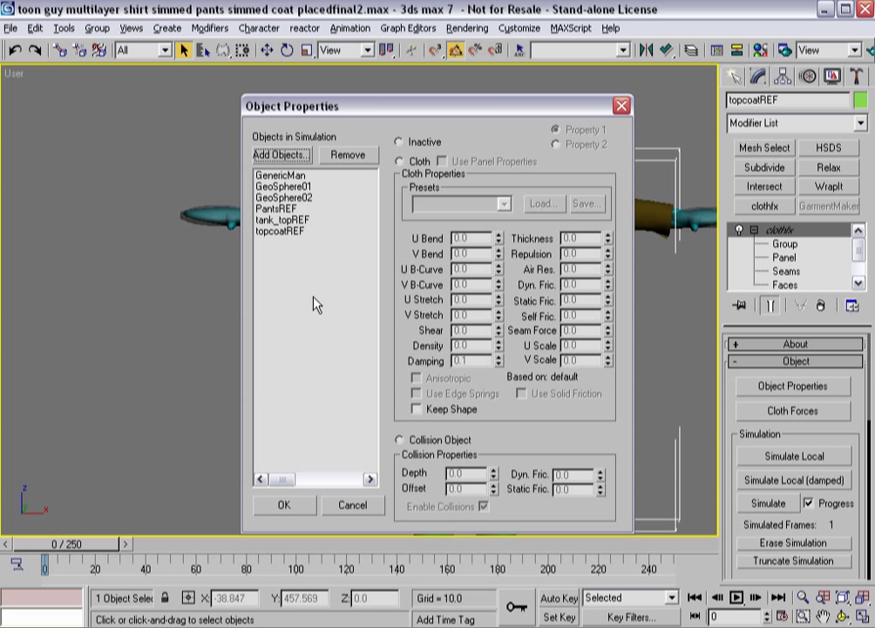
click(305, 185)
shift+click(309, 197)
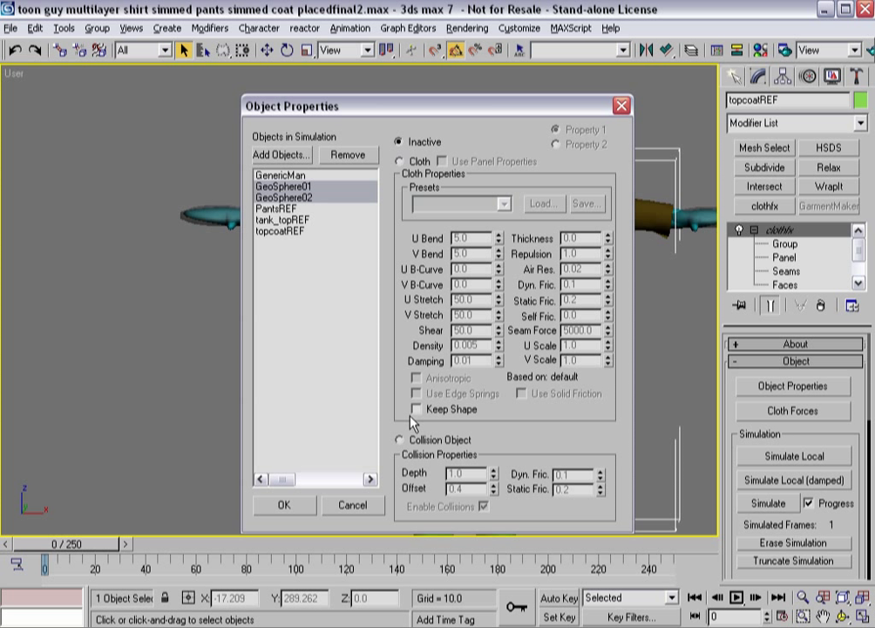
click(400, 440)
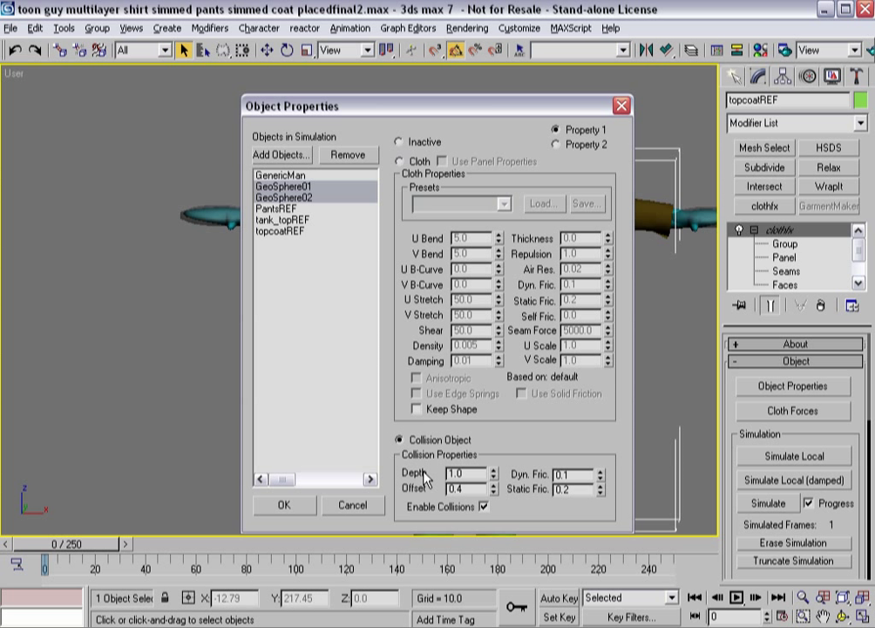
click(284, 507)
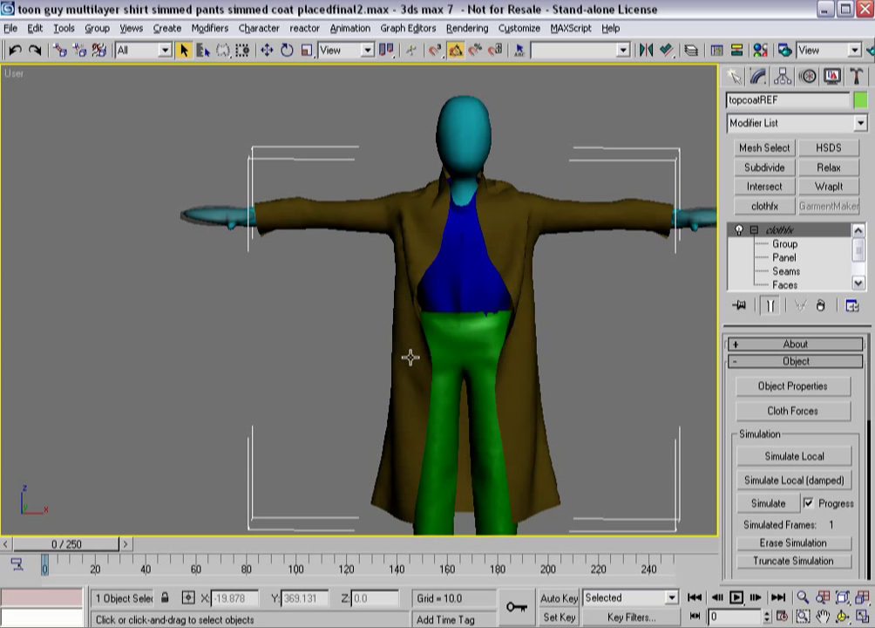
Step: Scrub from frame 7 to frame 91 to preview the run, then drag back toward frame 0
scroll(410, 357, down, 5)
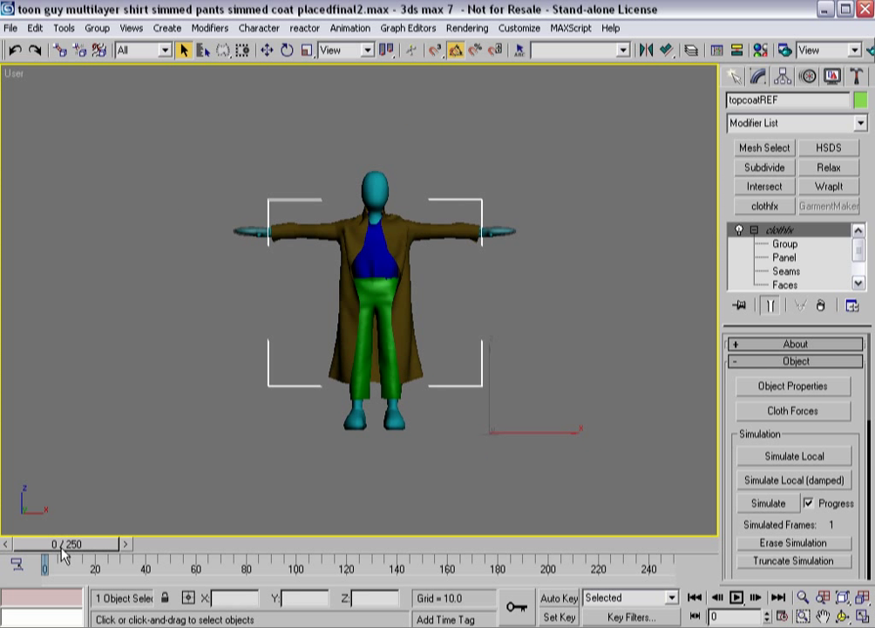
drag(61, 546, 76, 547)
drag(140, 544, 168, 521)
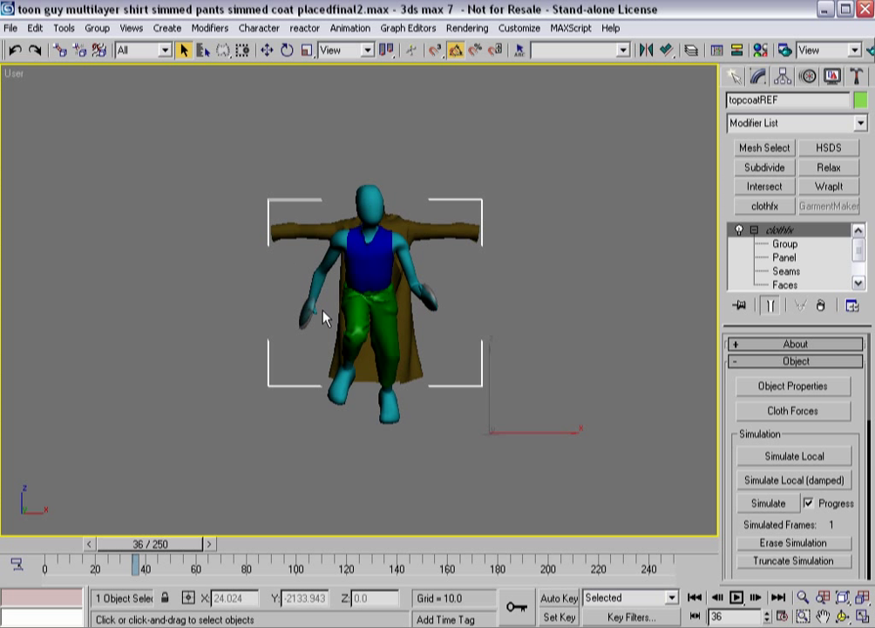
drag(151, 547, 54, 546)
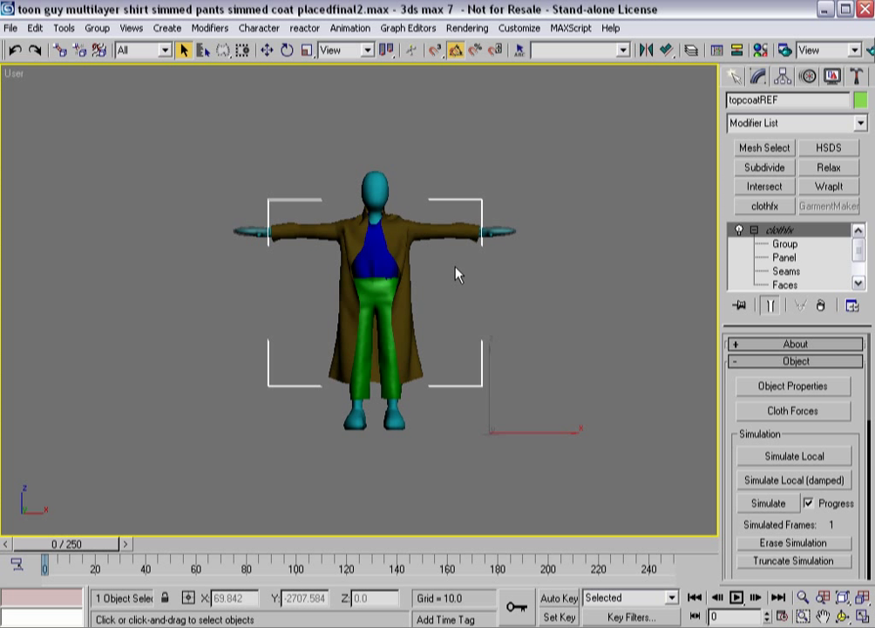
Step: In the clothfx Group sub-object, select the coat's vertices over both shoulders
click(782, 244)
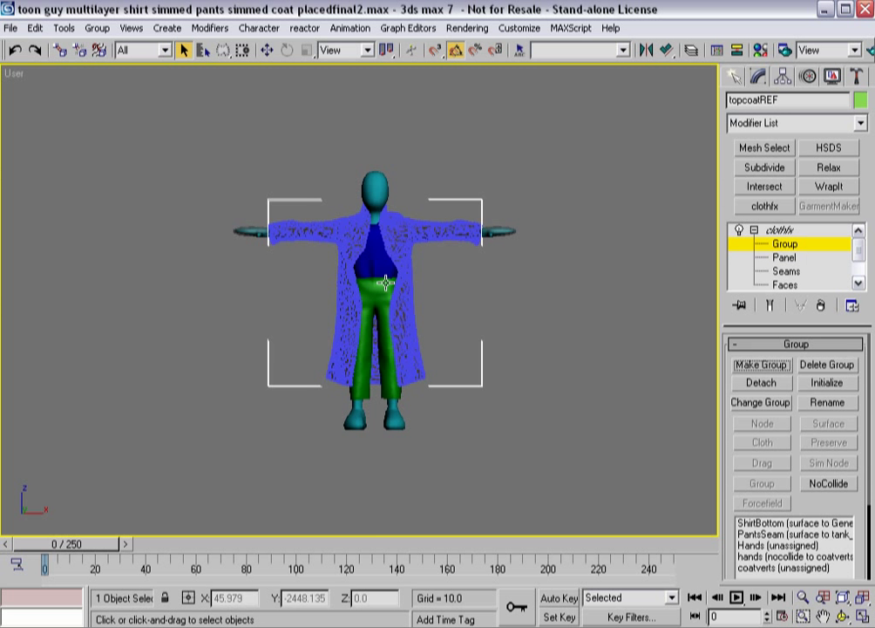
middle_drag(387, 290, 391, 302)
scroll(393, 306, up, 2)
scroll(393, 306, up, 2)
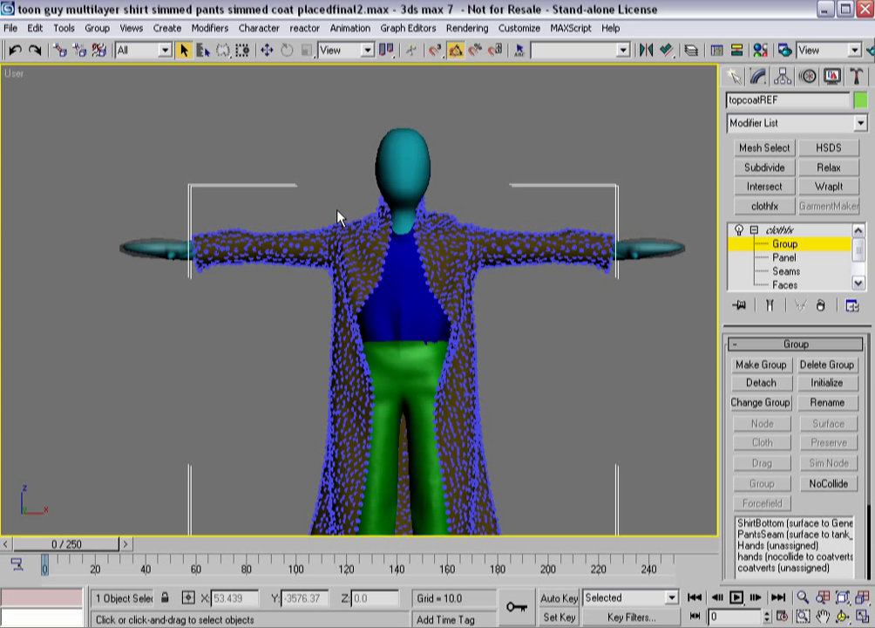
drag(328, 209, 388, 248)
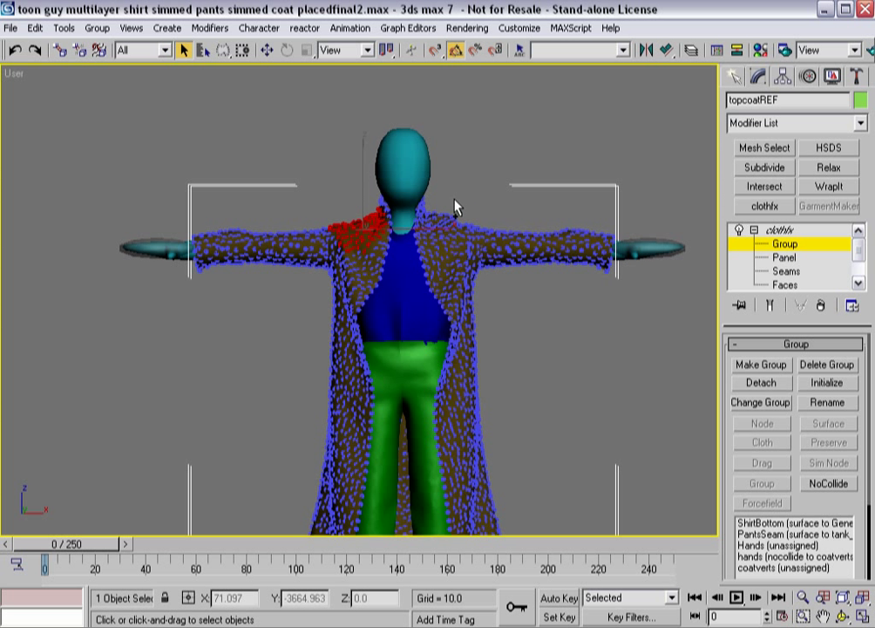
mouse_move(455, 205)
mouse_down()
mouse_move(422, 233)
mouse_move(450, 248)
mouse_move(491, 212)
mouse_move(459, 185)
mouse_move(452, 229)
mouse_up()
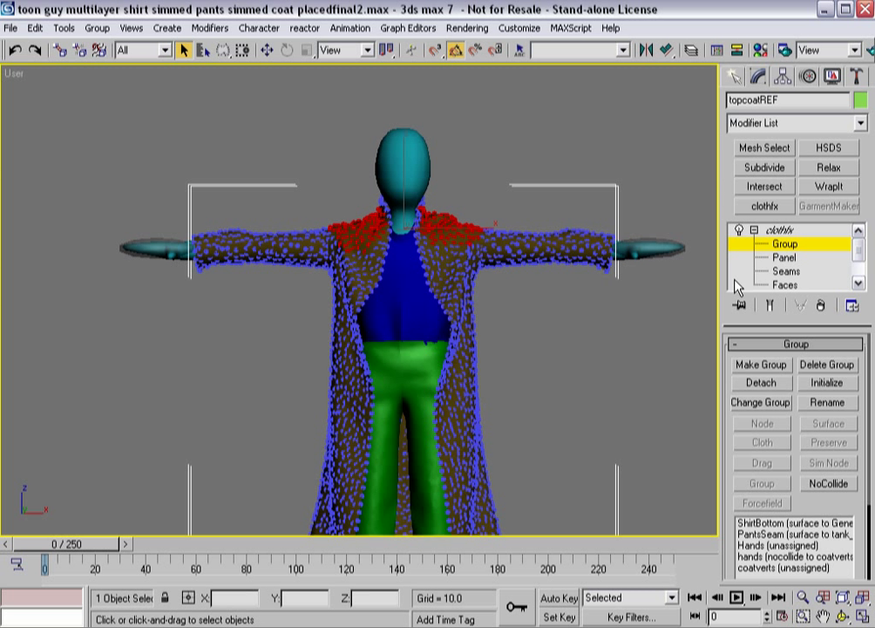
Step: Make a new cloth group from the selected vertices named 'shoulders'
drag(730, 352, 706, 369)
click(738, 364)
text(shoulders)
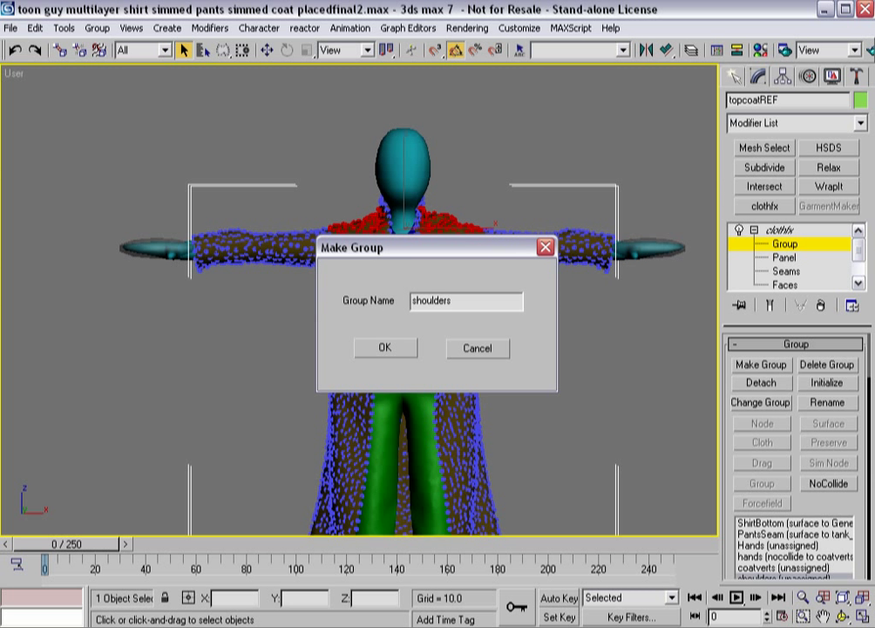
key(Return)
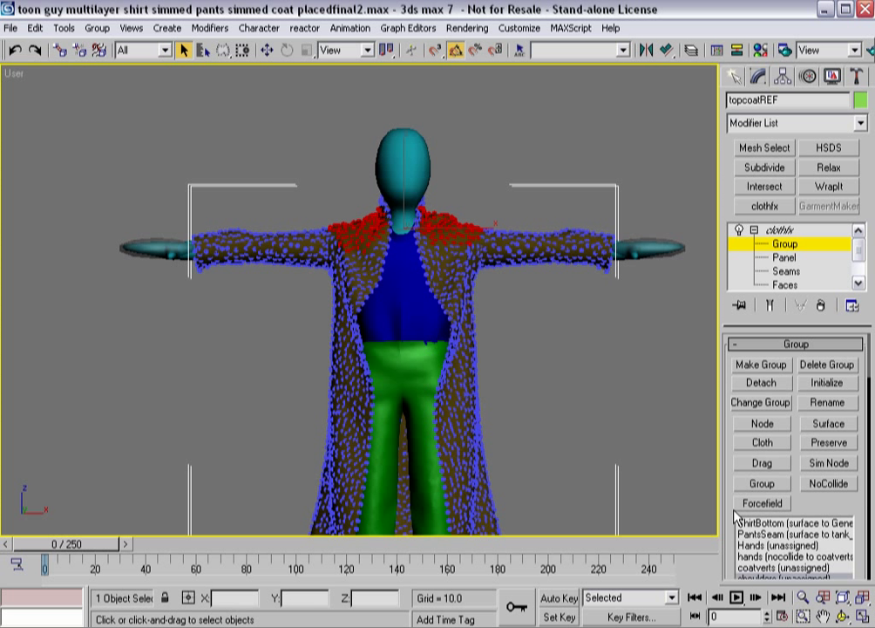
Step: Set the shoulders group's Dyn. Fric., Static Fric. and Self Fric. to 0.9, then exit group editing
drag(730, 503, 726, 425)
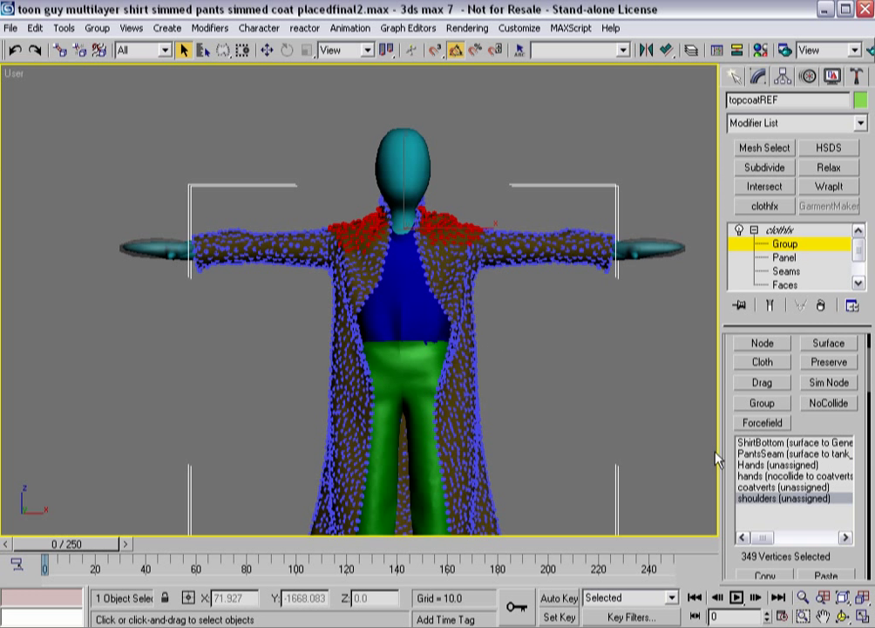
drag(727, 479, 723, 152)
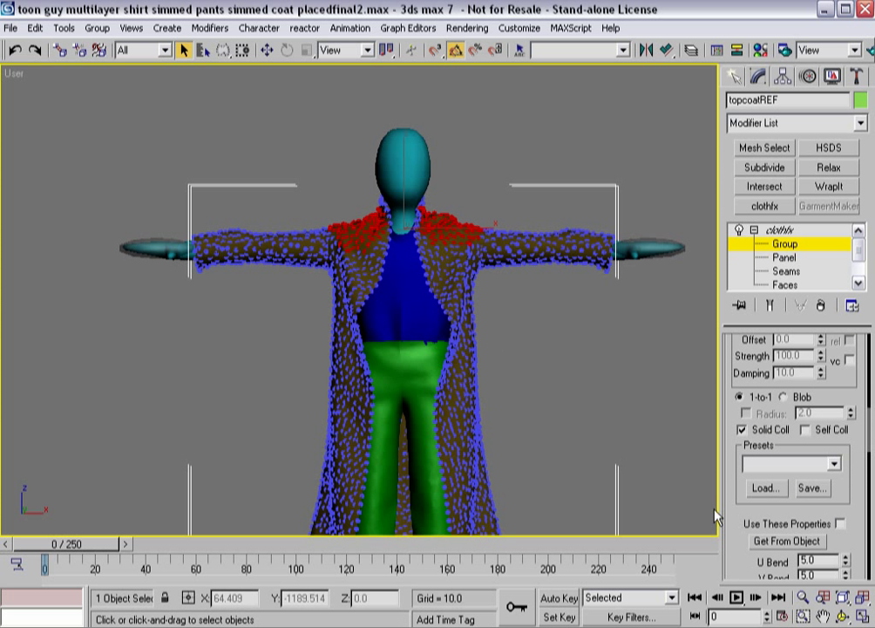
drag(721, 462, 723, 290)
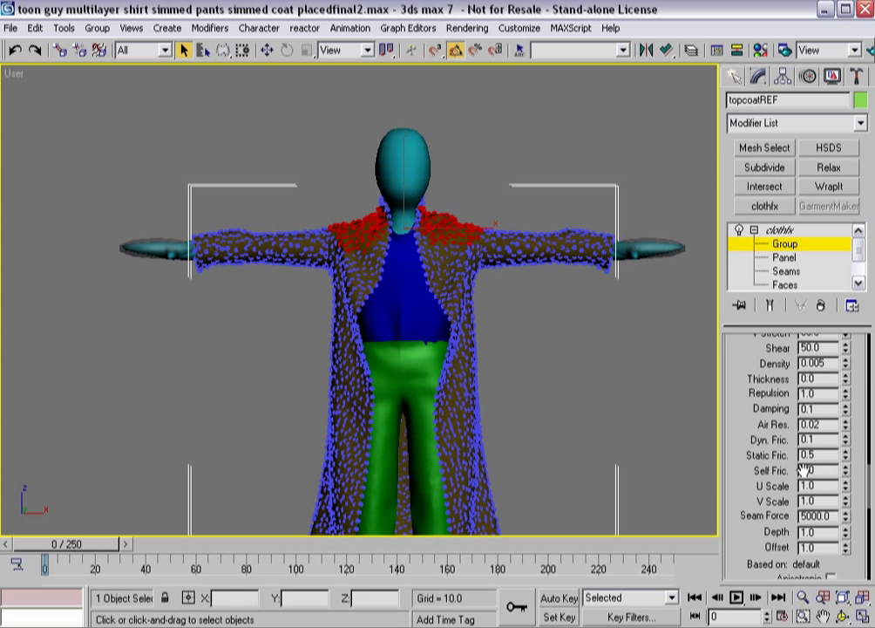
double_click(819, 440)
text(0.9)
double_click(817, 454)
text(.)
double_click(818, 470)
text(.9)
key(Return)
scroll(740, 523, up, 2)
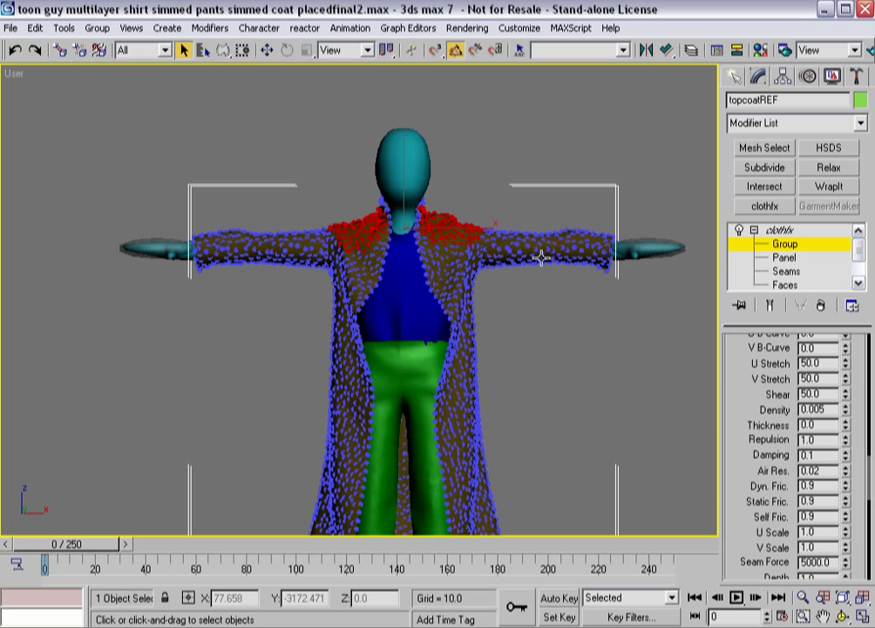
click(771, 230)
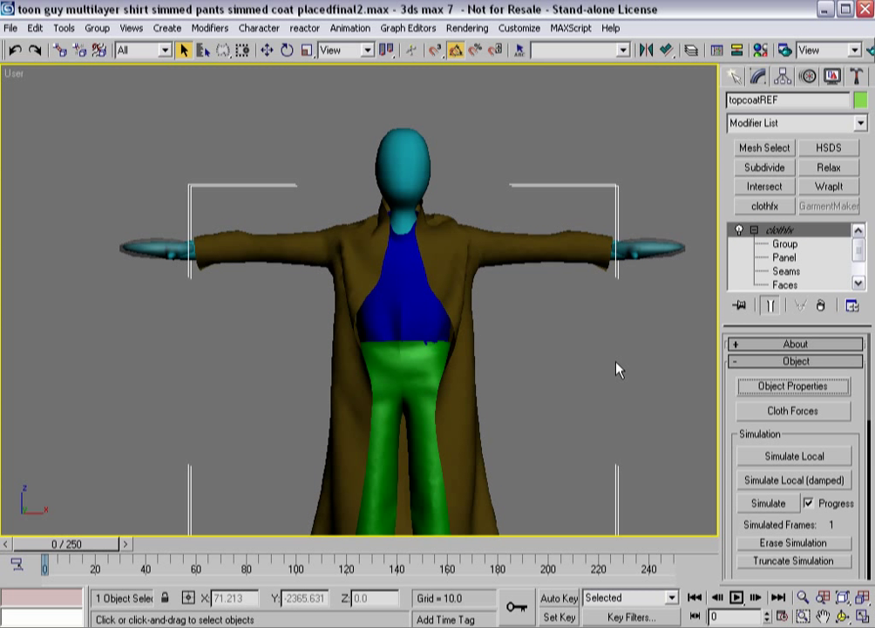
Step: Zoom out, recentre and orbit around the character, scrubbing the animation to frame 22
scroll(496, 396, down, 2)
middle_drag(475, 398, 471, 340)
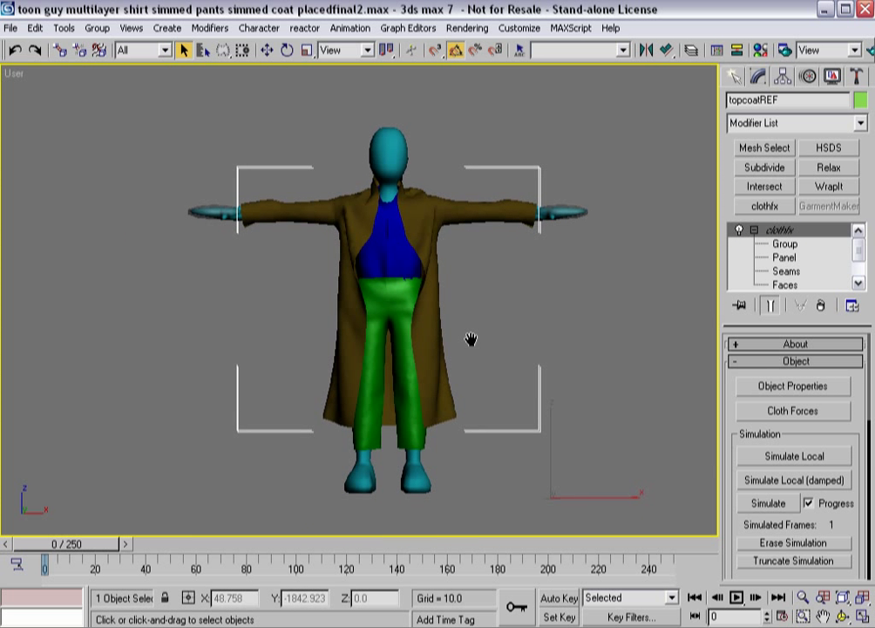
scroll(471, 340, down, 2)
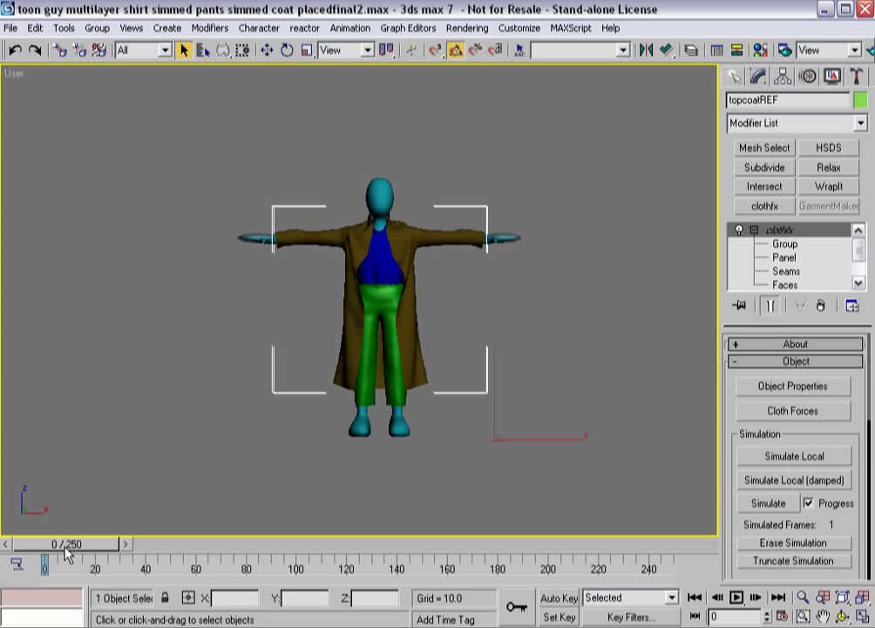
drag(66, 549, 39, 547)
alt+middle_drag(258, 460, 321, 446)
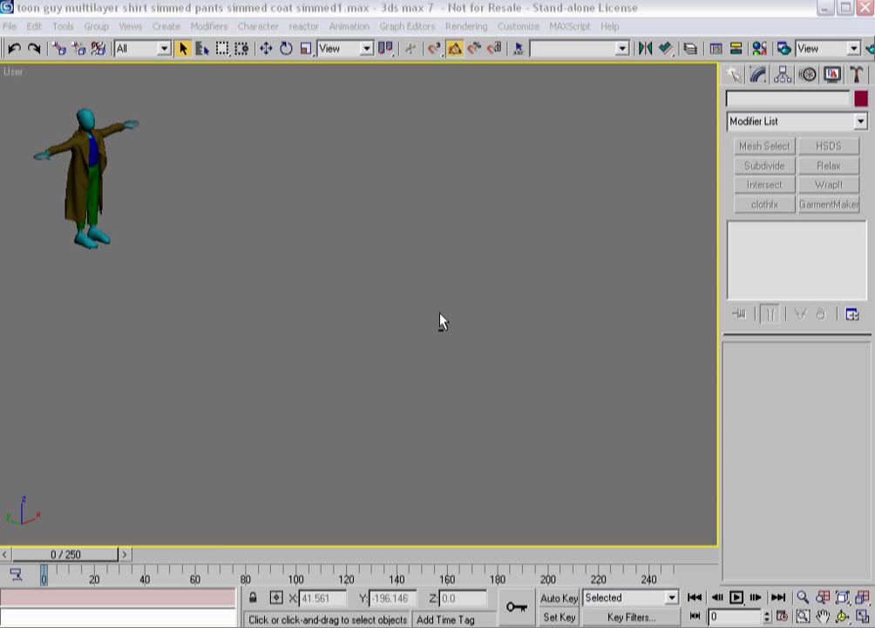
Step: Select the coat and scrub its simulation forward to frame 250, then back to 235
click(72, 212)
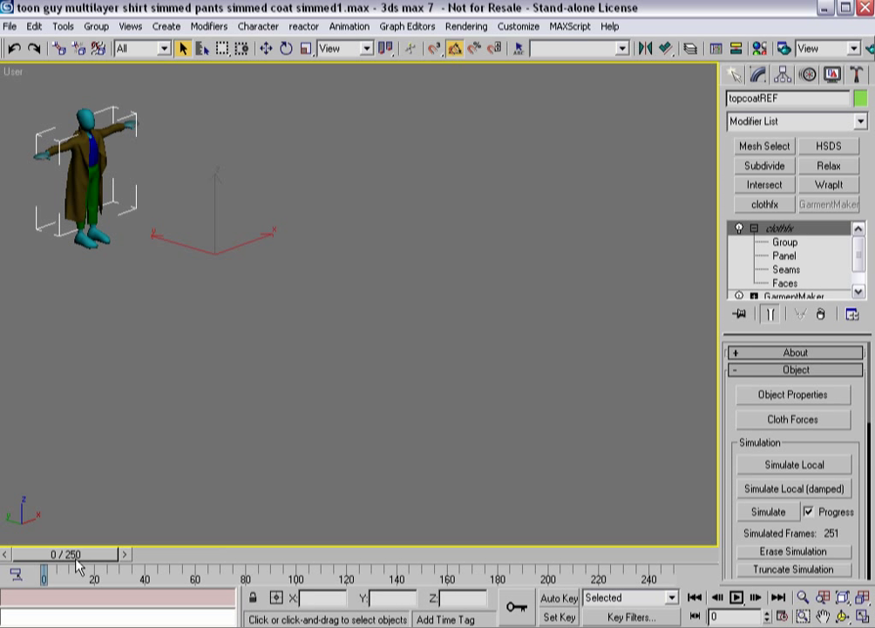
drag(70, 558, 650, 493)
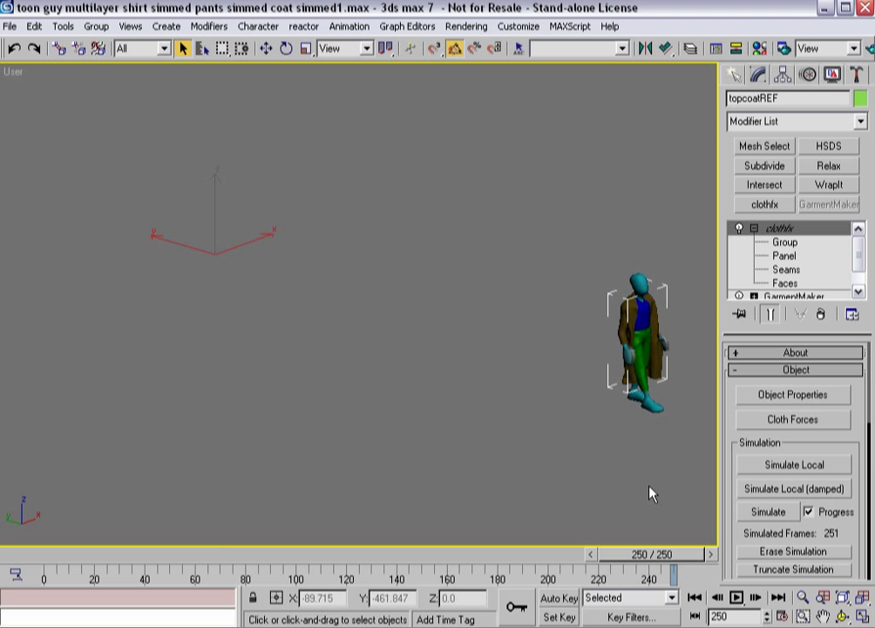
middle_drag(650, 493, 625, 518)
drag(622, 552, 409, 554)
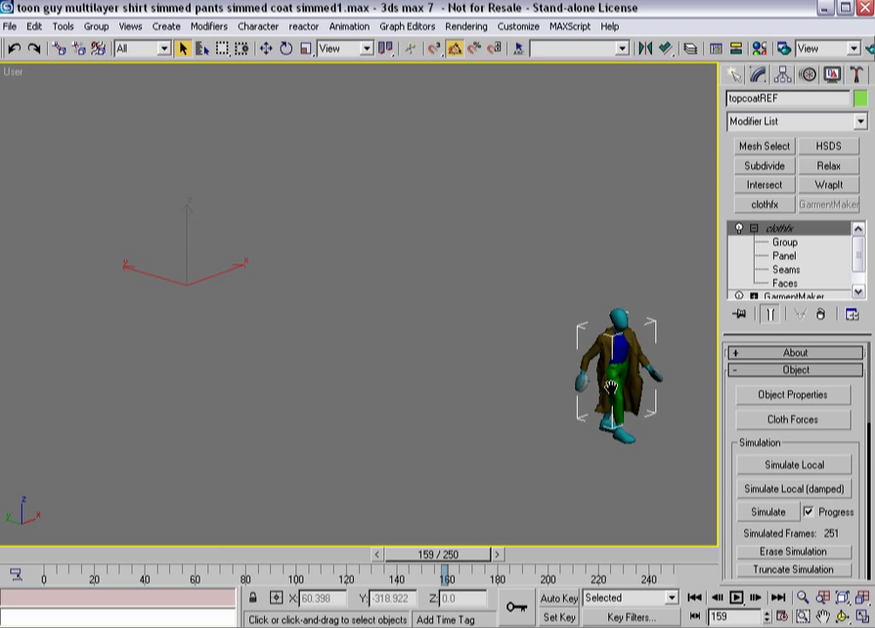
Step: Recentre and zoom on the character, then rewind through frames 159 and 106 to frame 47
middle_drag(619, 391, 449, 320)
scroll(449, 321, up, 5)
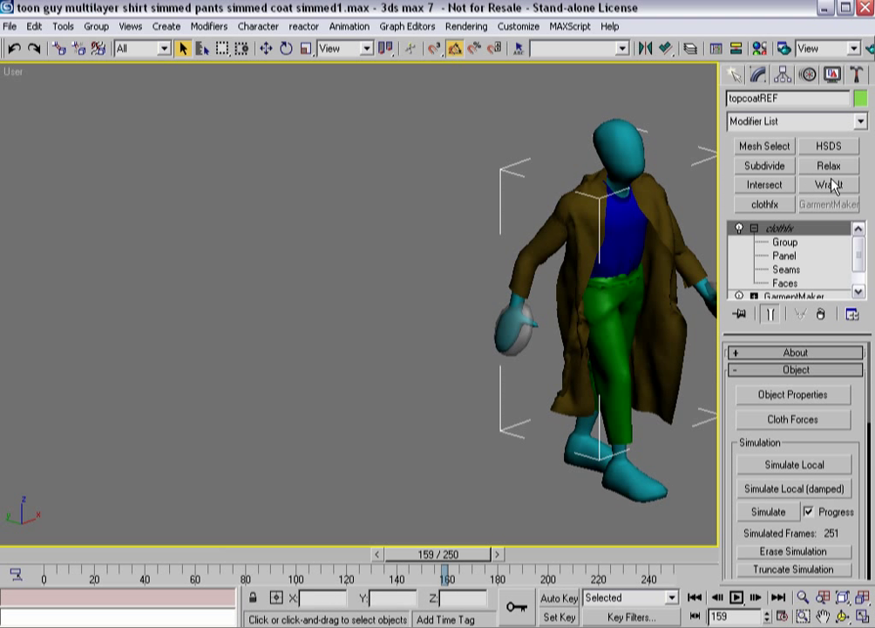
drag(378, 558, 252, 565)
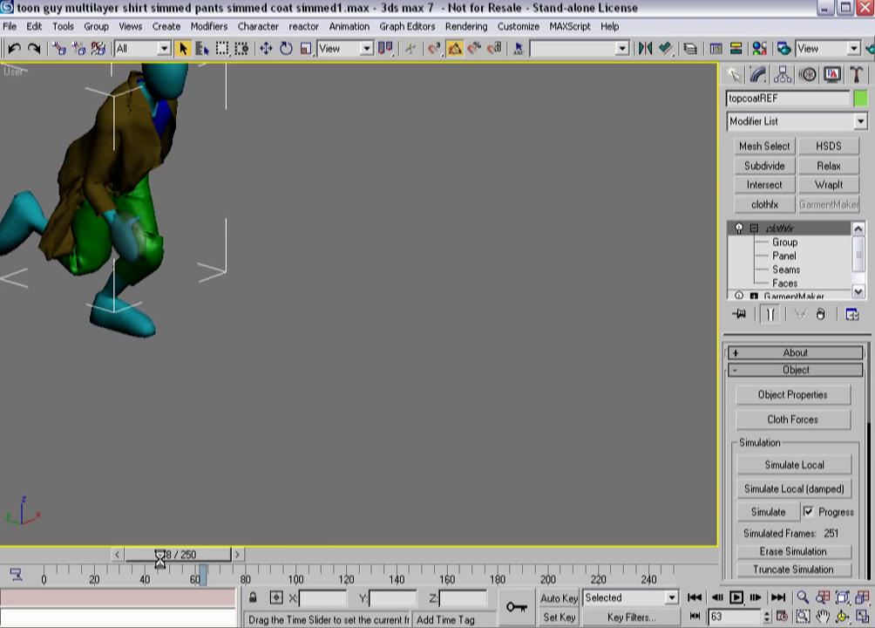
mouse_move(161, 556)
mouse_down()
mouse_move(146, 556)
mouse_move(157, 556)
mouse_up()
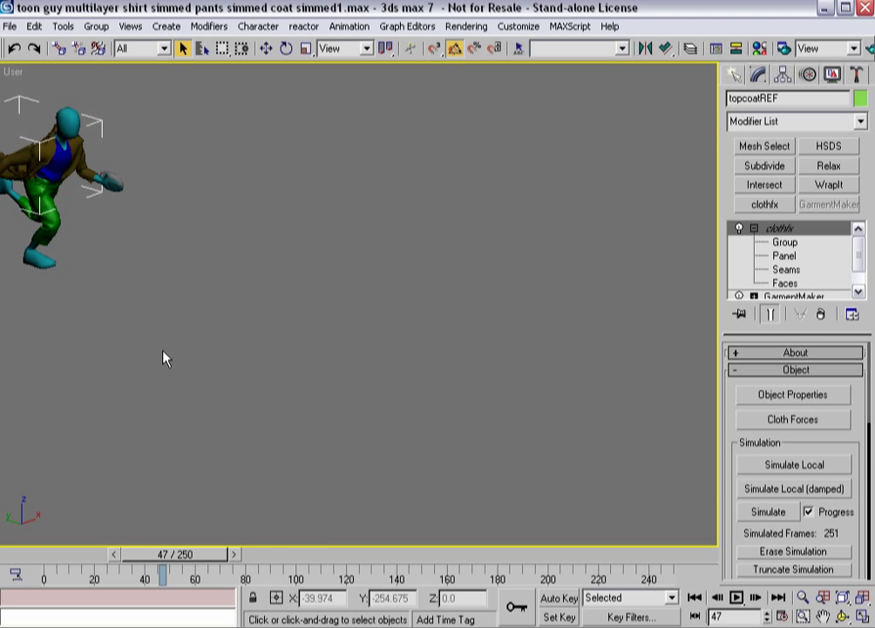
middle_drag(163, 359, 338, 428)
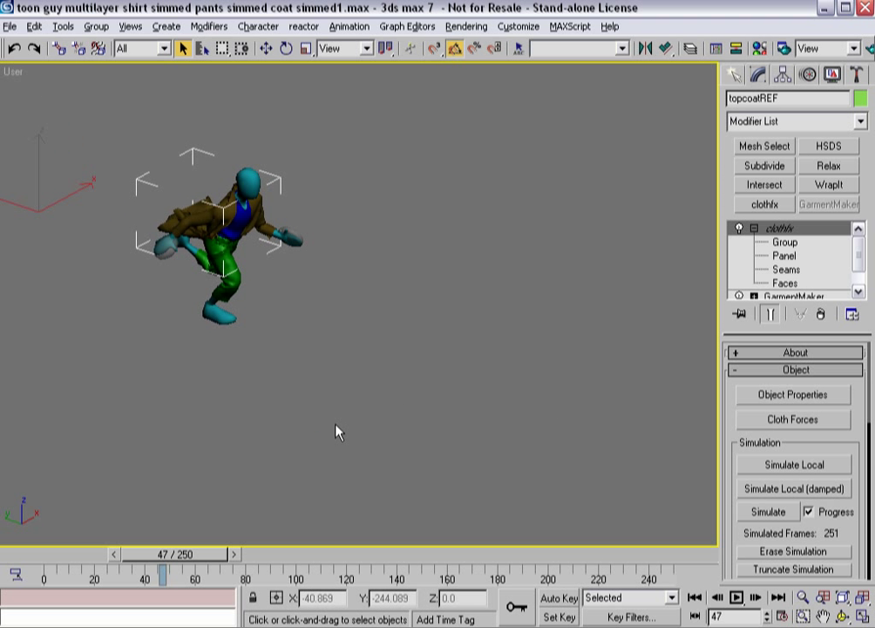
click(782, 395)
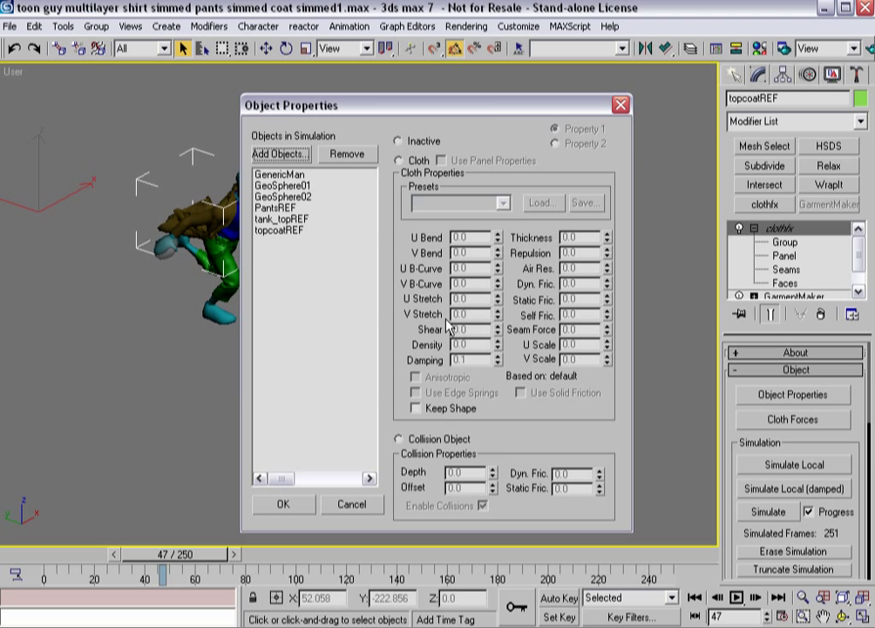
click(290, 231)
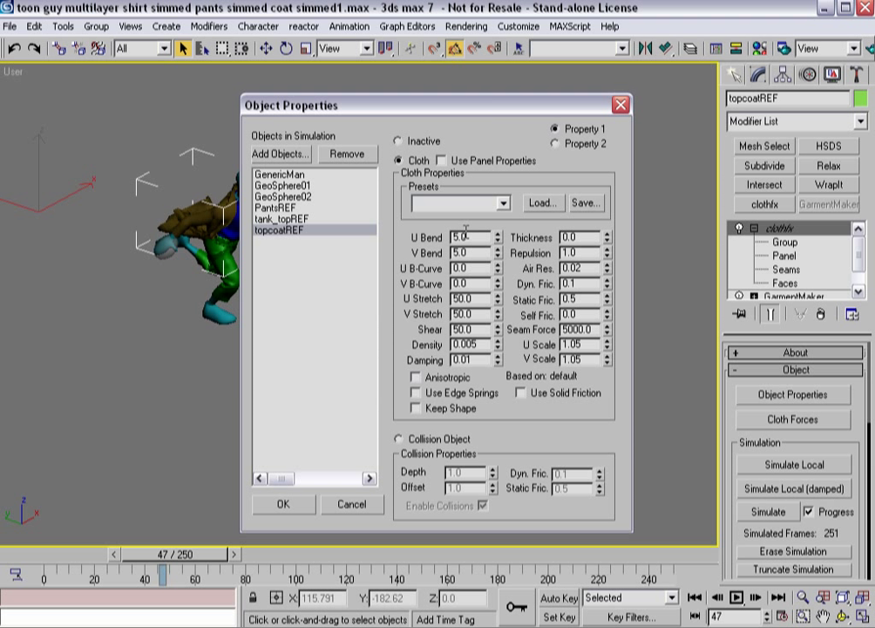
double_click(467, 237)
text(5.1)
key(Return)
click(499, 257)
click(344, 504)
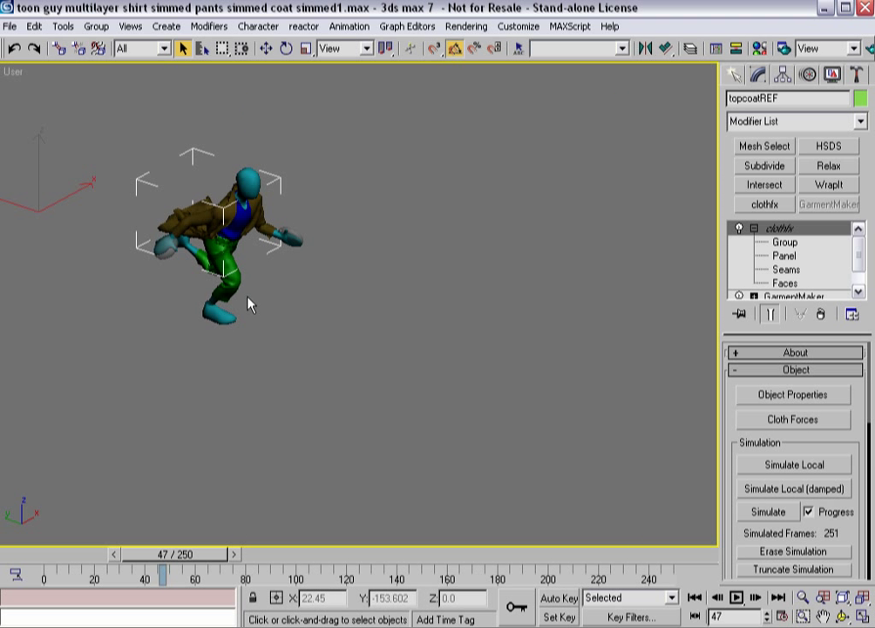
Step: Zoom in on the character and turn on Edged Faces (F4) to see the coat's mesh
middle_drag(248, 304, 316, 329)
scroll(315, 330, up, 5)
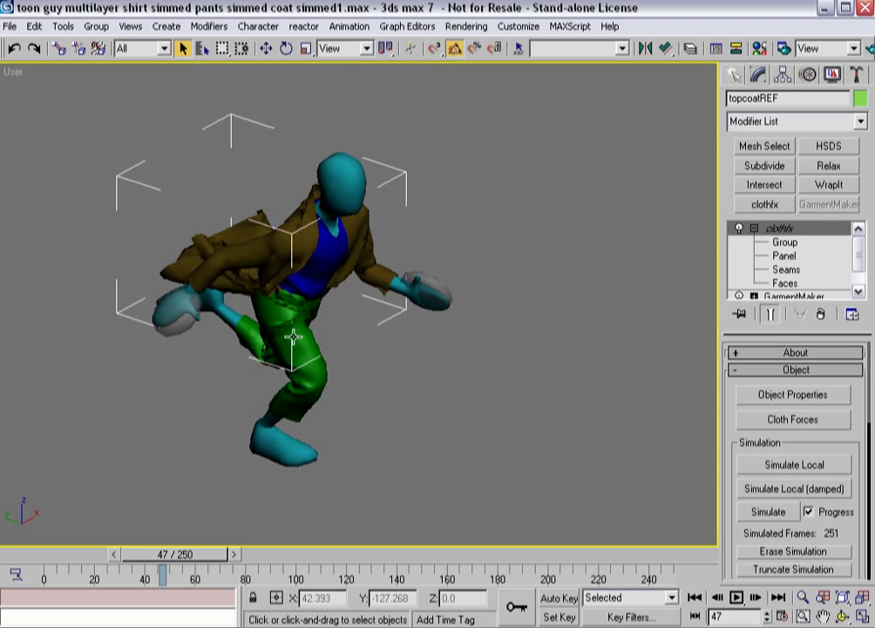
key(F4)
scroll(197, 195, up, 5)
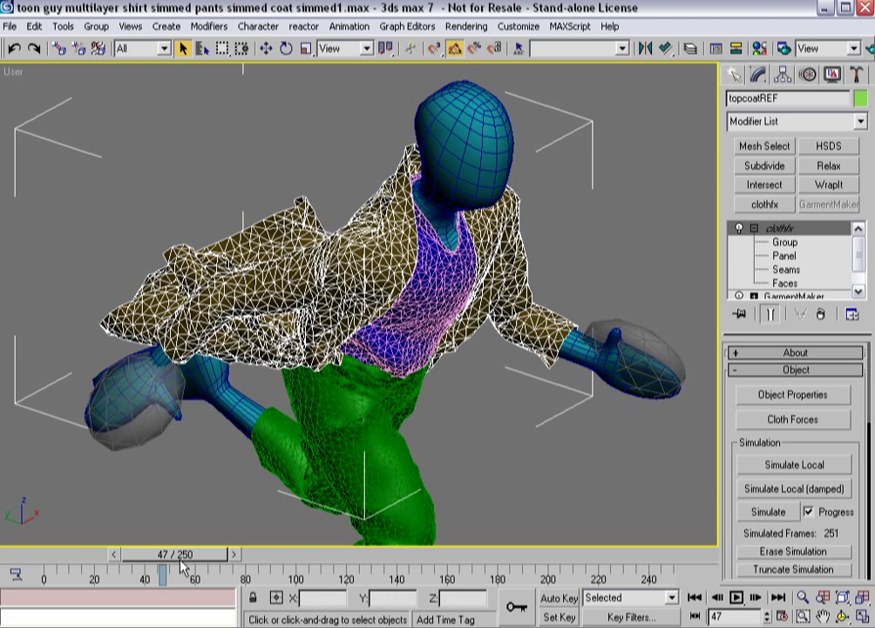
Step: Scrub the run from frame 31 through 16–42 and advance to frame 164, recentring the view
drag(161, 563, 122, 562)
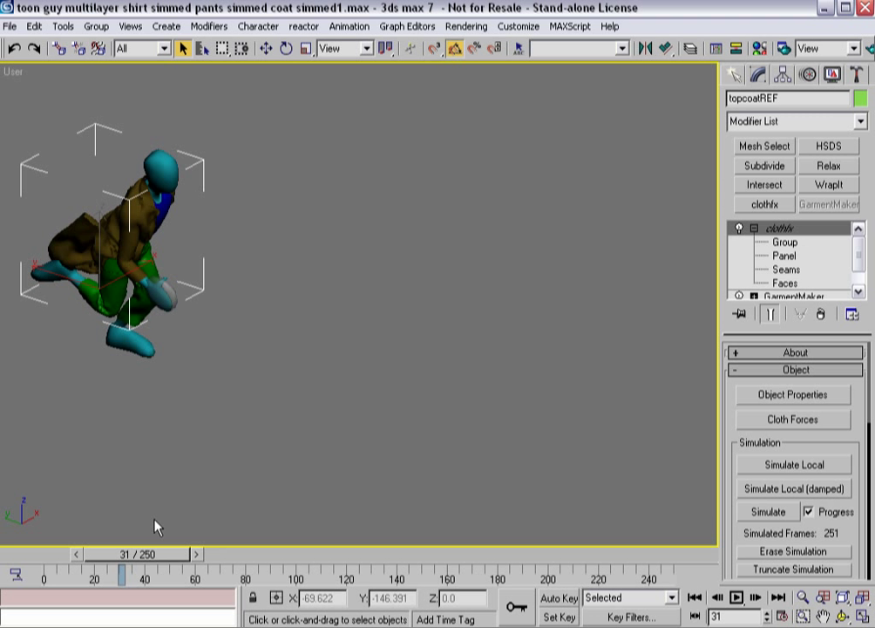
drag(151, 558, 454, 549)
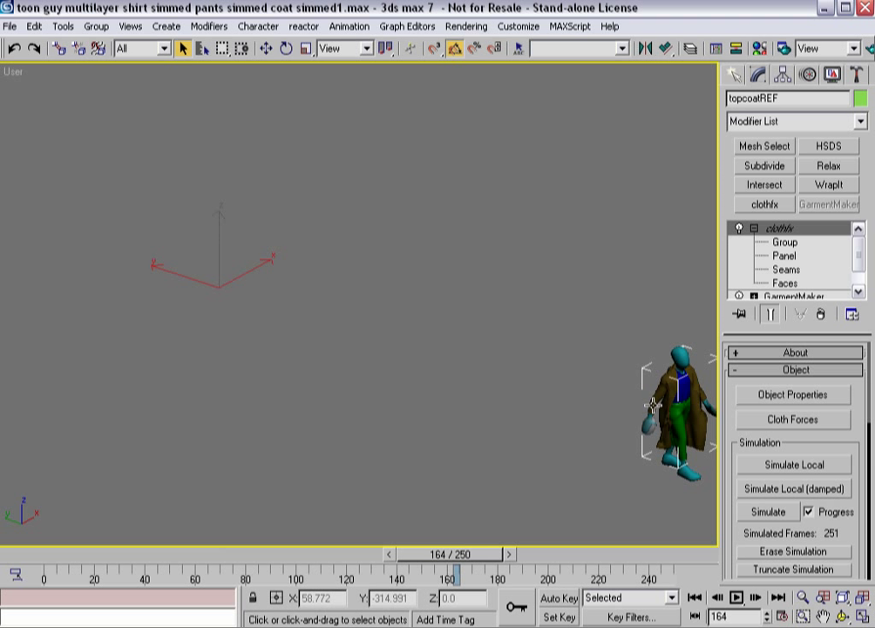
middle_drag(599, 410, 480, 303)
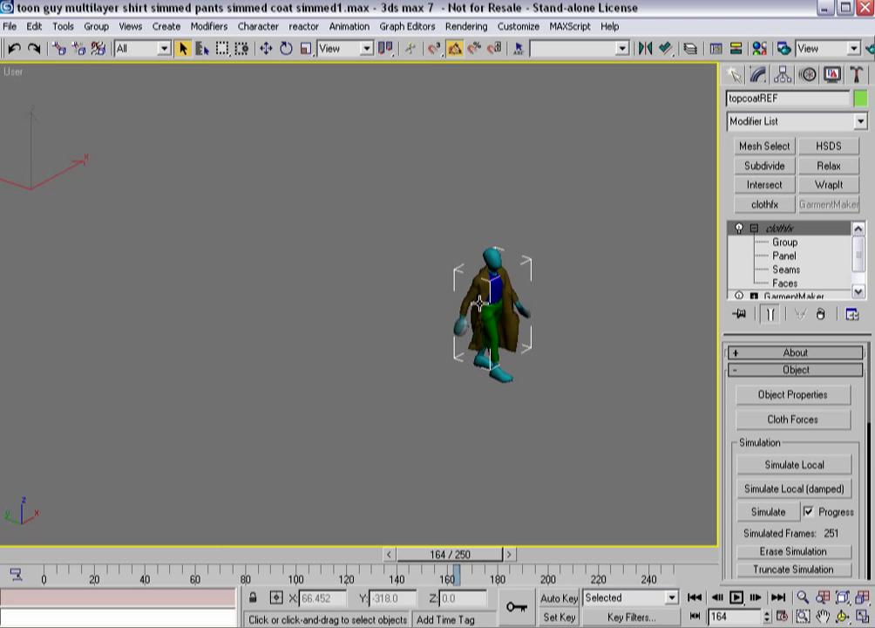